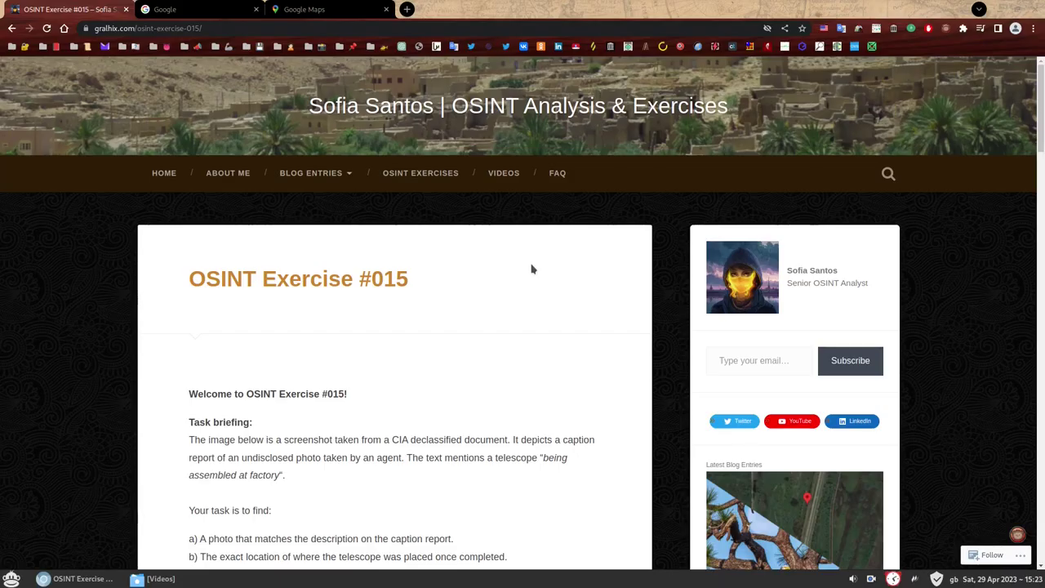
Step: Read the OSINT Exercise #015 briefing and open its caption report image in a separate tab
{"action": "left_click_drag", "start_coordinate": [371, 280], "coordinate": [415, 280]}
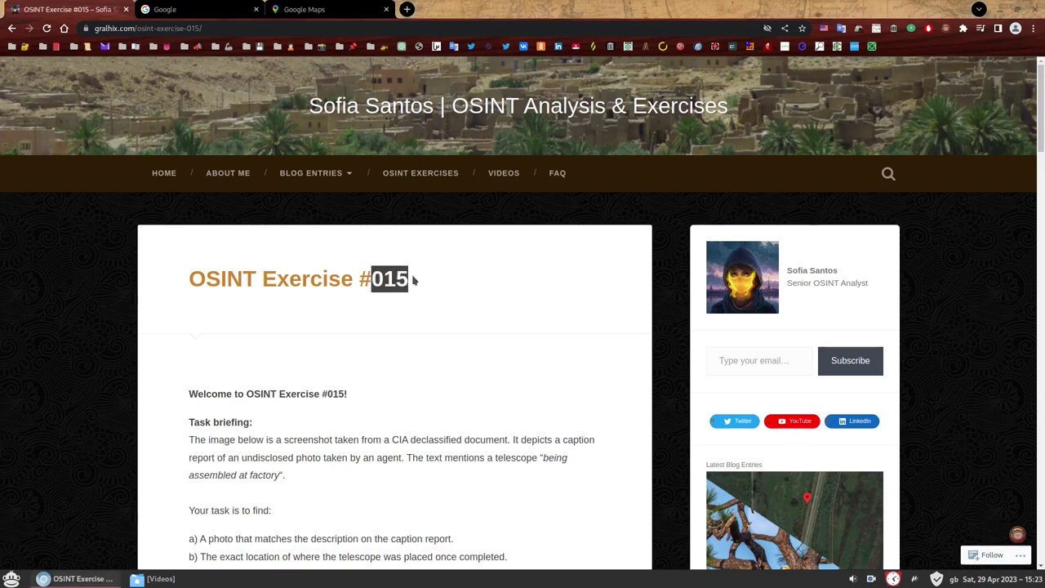
{"action": "left_click", "coordinate": [442, 279]}
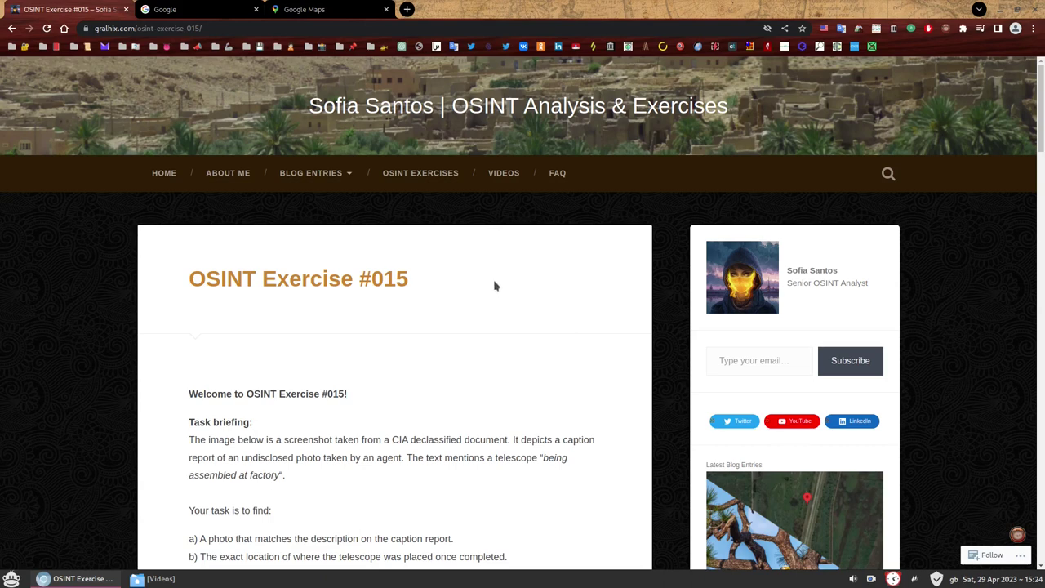
{"action": "scroll", "coordinate": [494, 284], "scroll_direction": "down", "scroll_amount": 3}
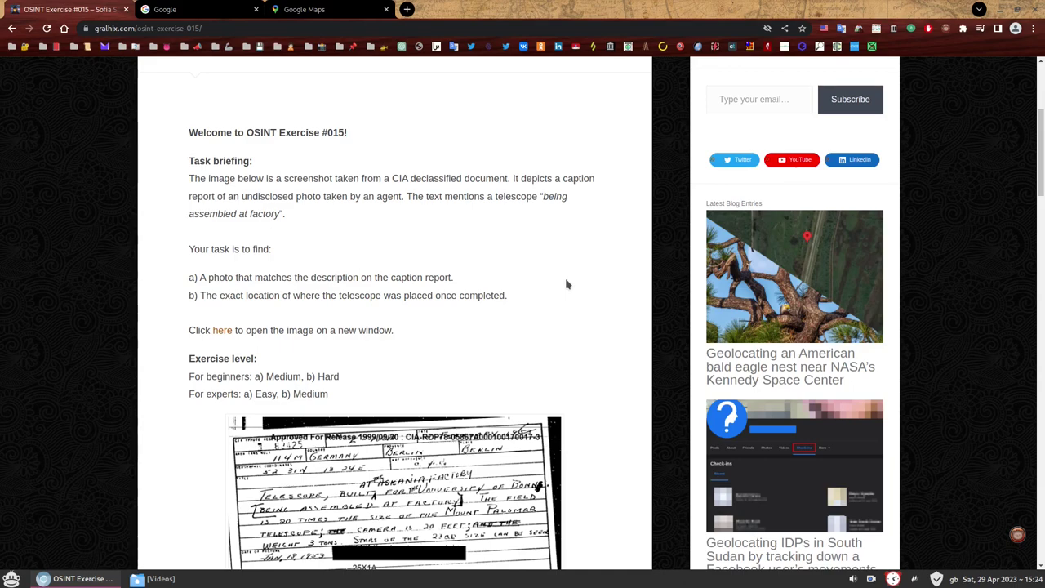
{"action": "scroll", "coordinate": [567, 284], "scroll_direction": "down", "scroll_amount": 1}
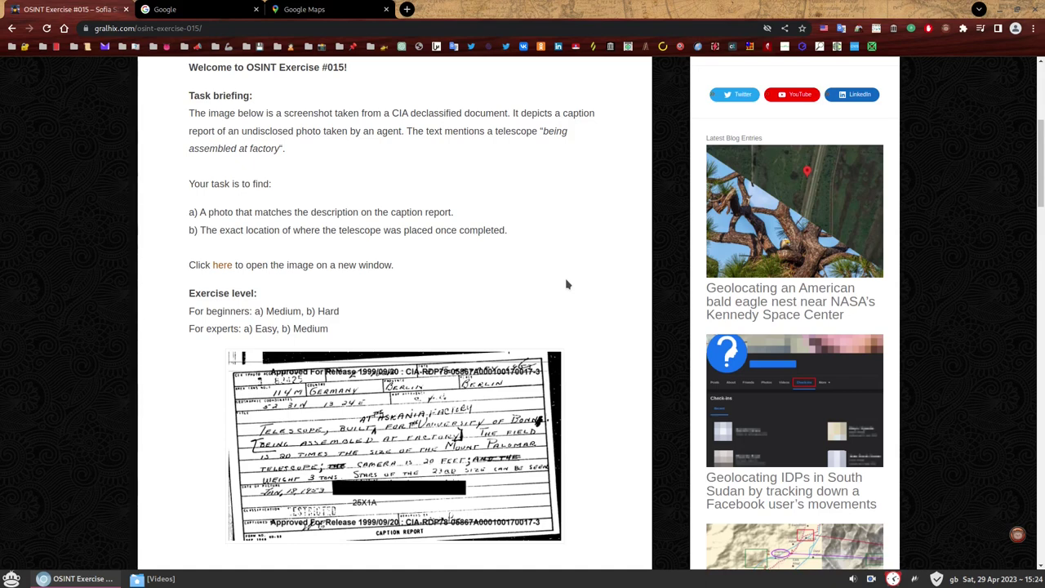
{"action": "left_click", "coordinate": [219, 267]}
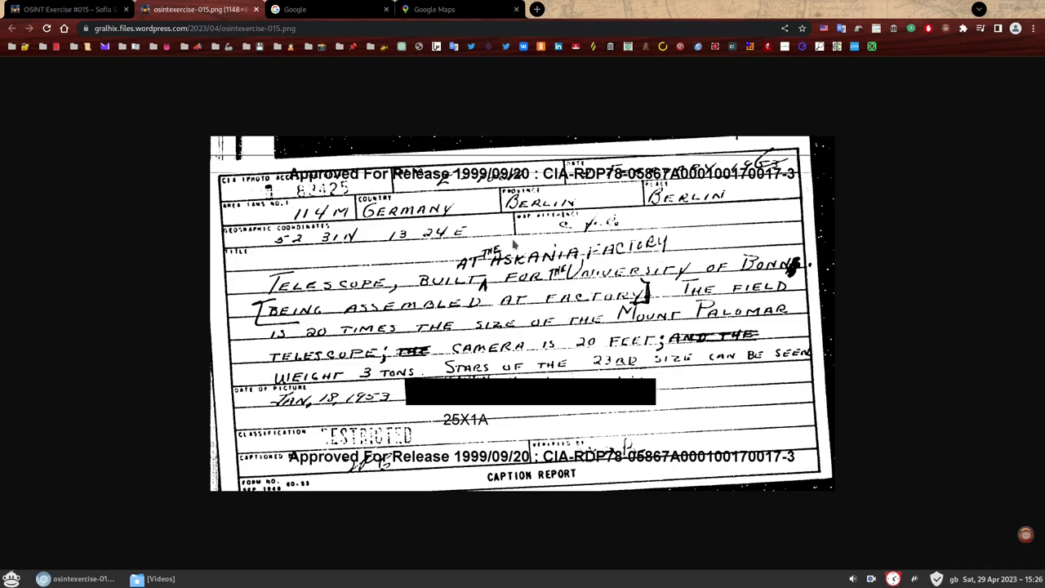
Step: Search Google for "telescope berlin 1953" and open the IMAGO result about the gigantic telescope built in a Berlin factory
{"action": "key", "text": "ctrl+shift+Tab"}
{"action": "left_click", "coordinate": [333, 8]}
{"action": "right_click", "coordinate": [397, 269]}
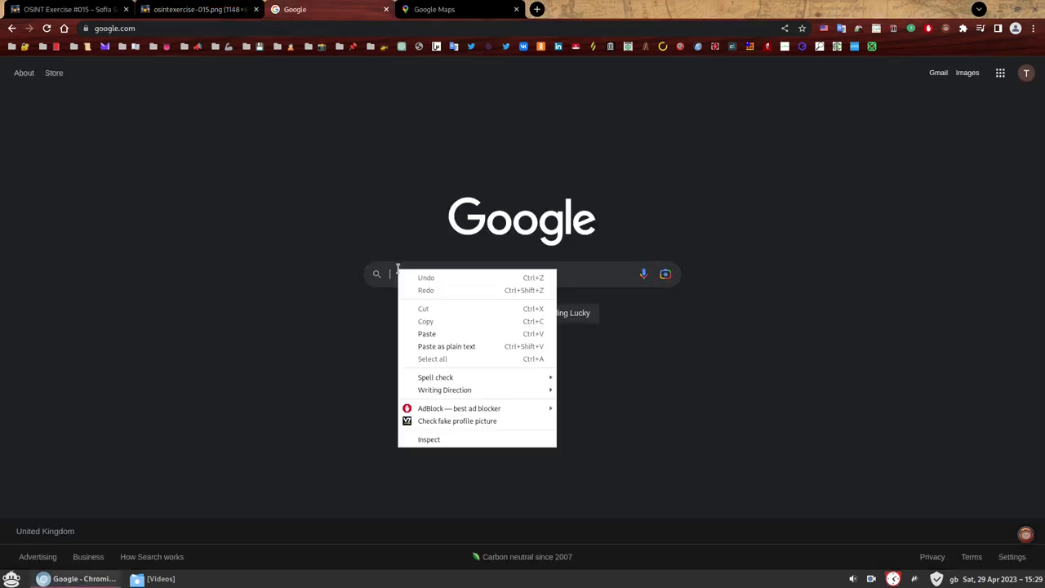
{"action": "left_click", "coordinate": [426, 333]}
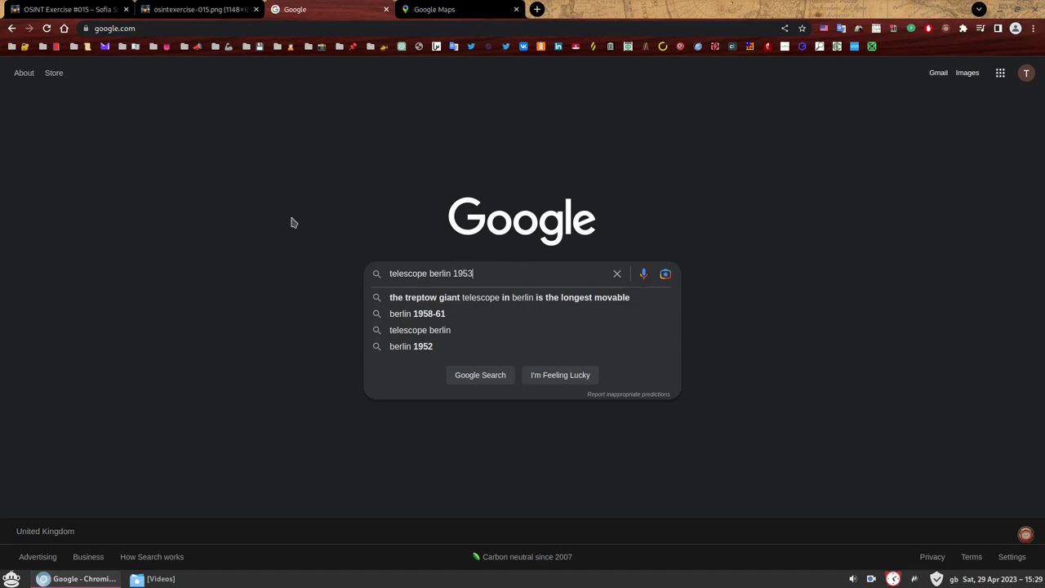
{"action": "key", "text": "Return"}
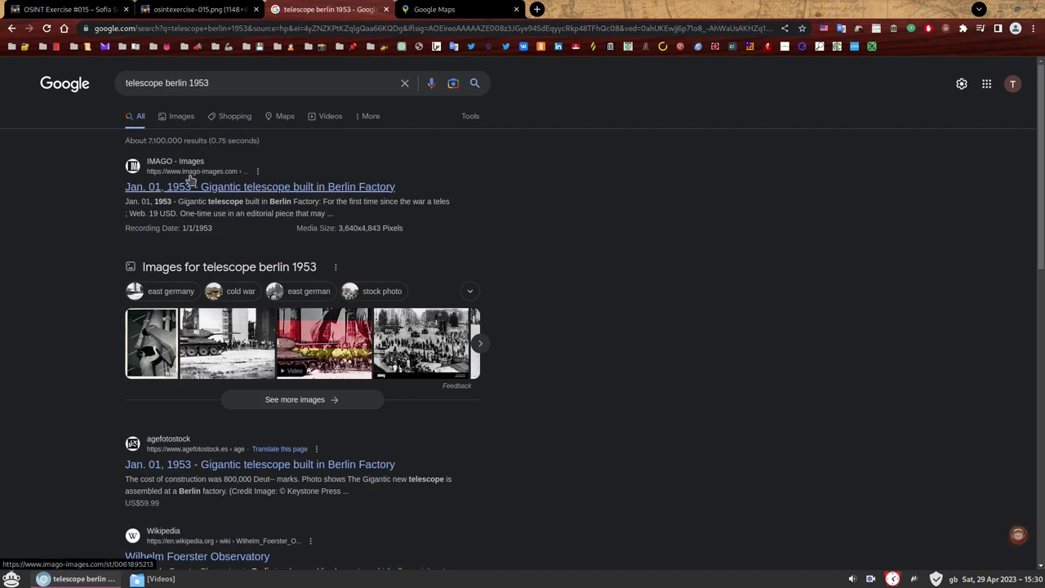
{"action": "left_click", "coordinate": [377, 189]}
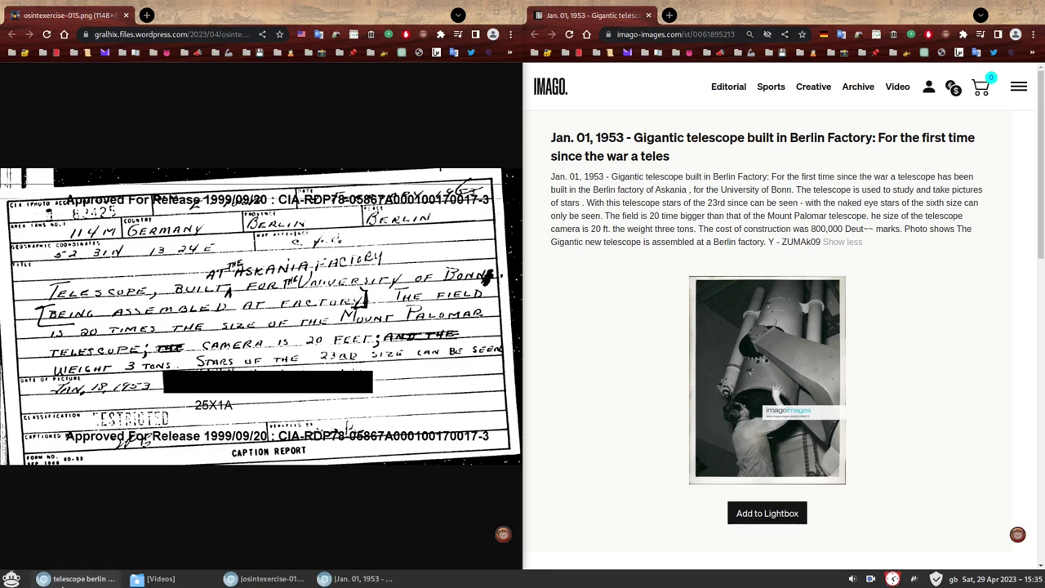
Step: Search Google for "telescope bonn university 1953" and open the Astronomical Heritage page on Bonn Observatory
{"action": "left_click", "coordinate": [79, 578]}
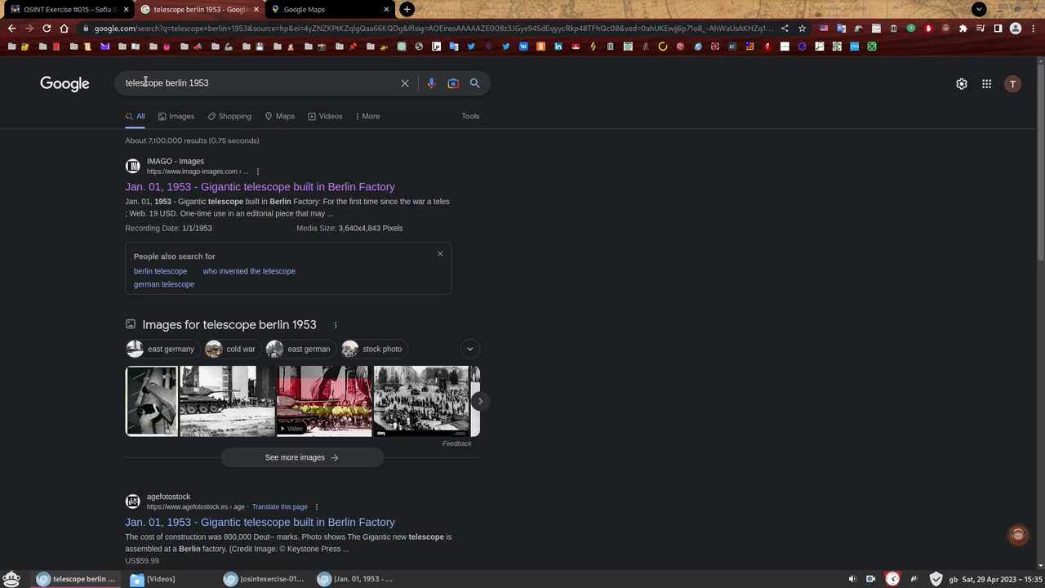
{"action": "triple_click", "coordinate": [235, 82]}
{"action": "type", "text": "telescope bonn university 1953"}
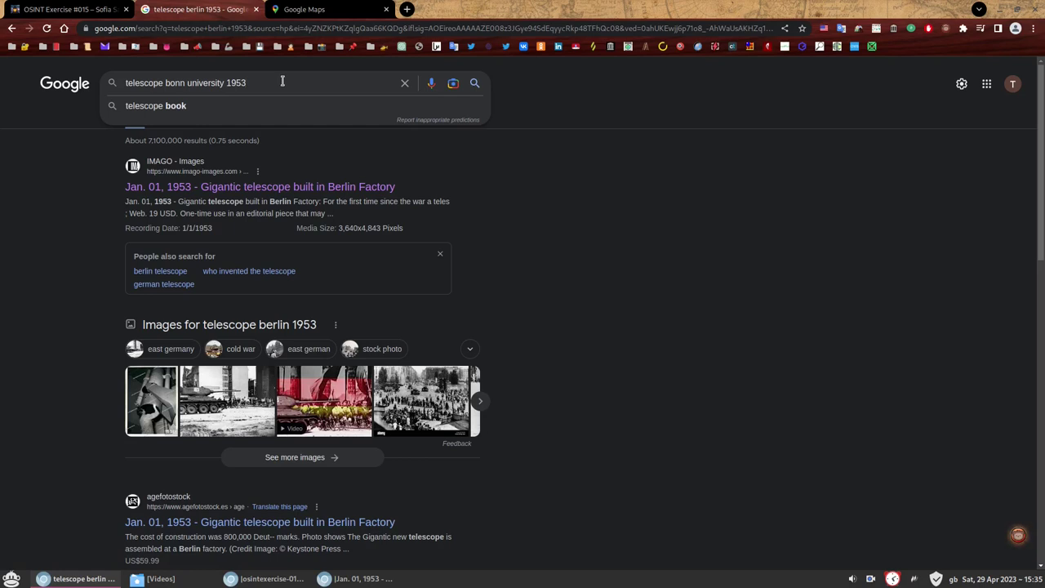
{"action": "key", "text": "Return"}
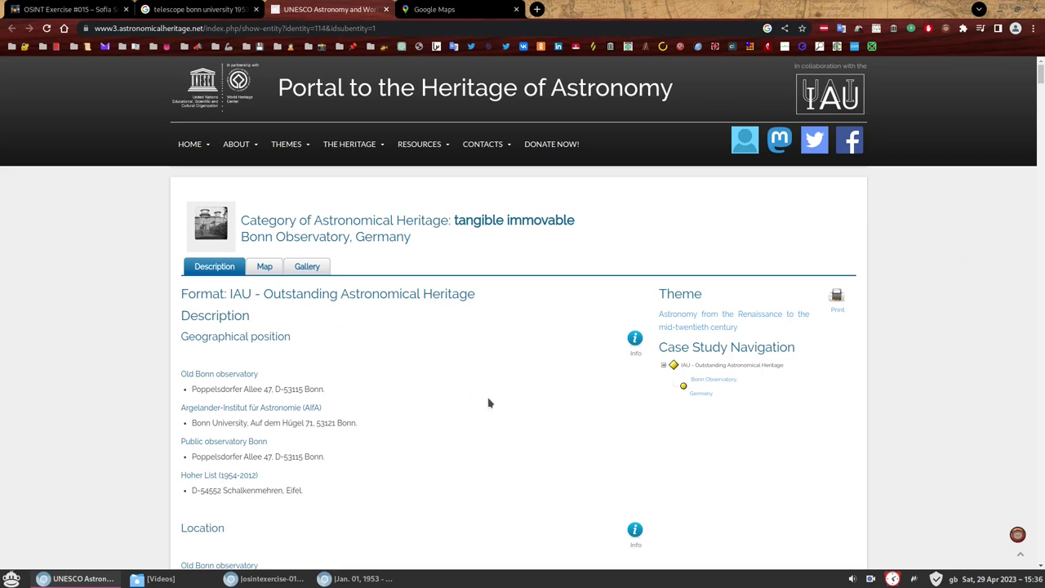
Step: Examine the Bonn Observatory page's text and figures for the Askania-built telescope, comparing the Fig. 8g photo and caption with the IMAGO photo
{"action": "scroll", "coordinate": [503, 410], "scroll_direction": "down", "scroll_amount": 3}
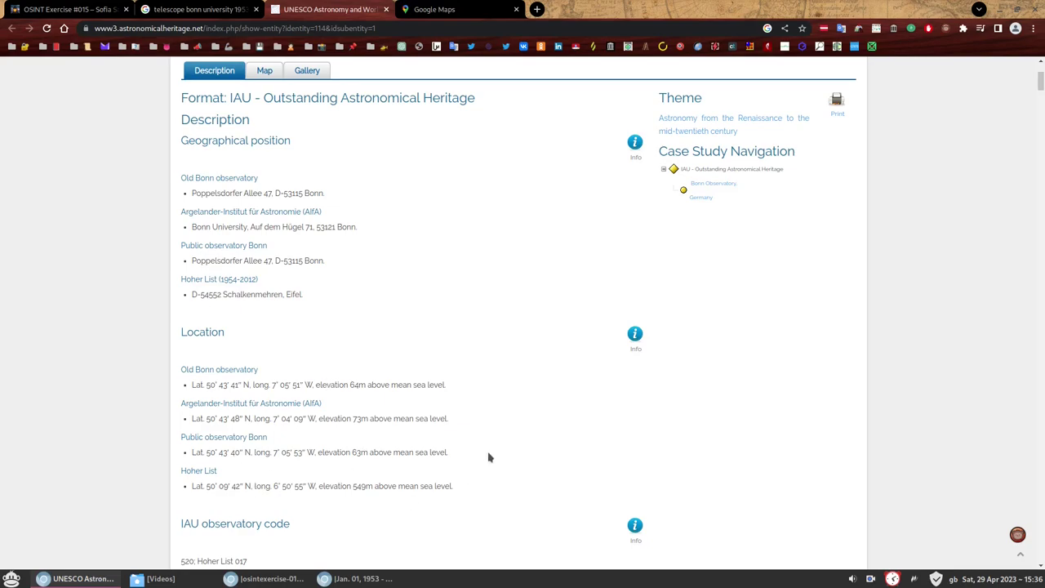
{"action": "scroll", "coordinate": [522, 400], "scroll_direction": "down", "scroll_amount": 2}
{"action": "scroll", "coordinate": [526, 401], "scroll_direction": "down", "scroll_amount": 15}
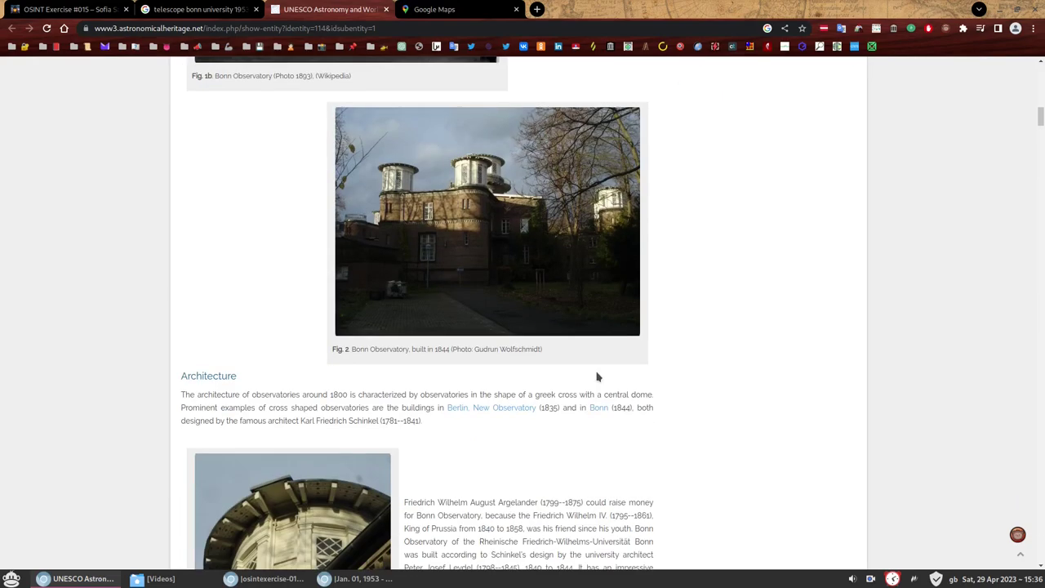
{"action": "scroll", "coordinate": [597, 378], "scroll_direction": "down", "scroll_amount": 20}
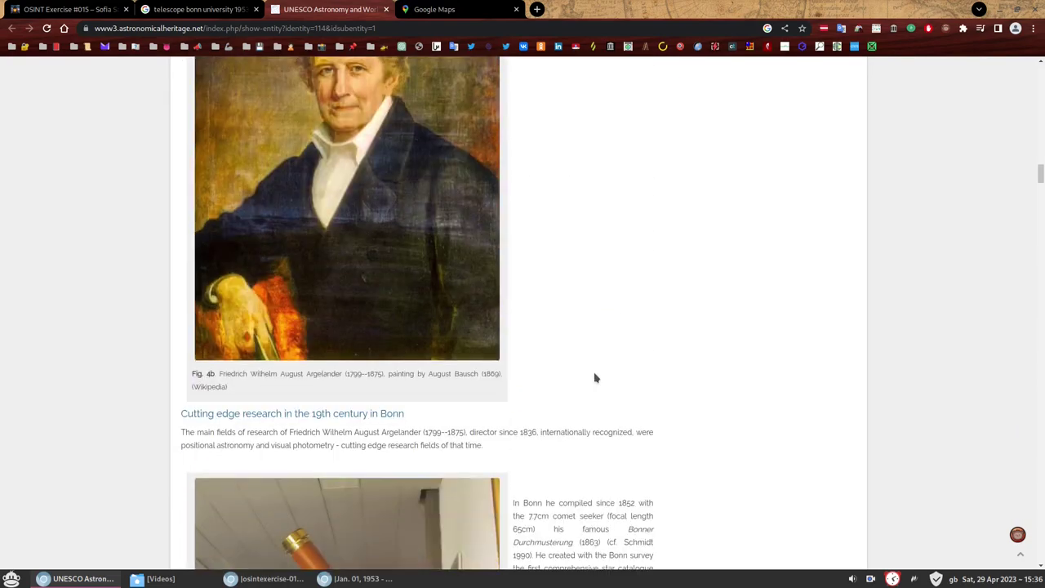
{"action": "scroll", "coordinate": [682, 382], "scroll_direction": "down", "scroll_amount": 20}
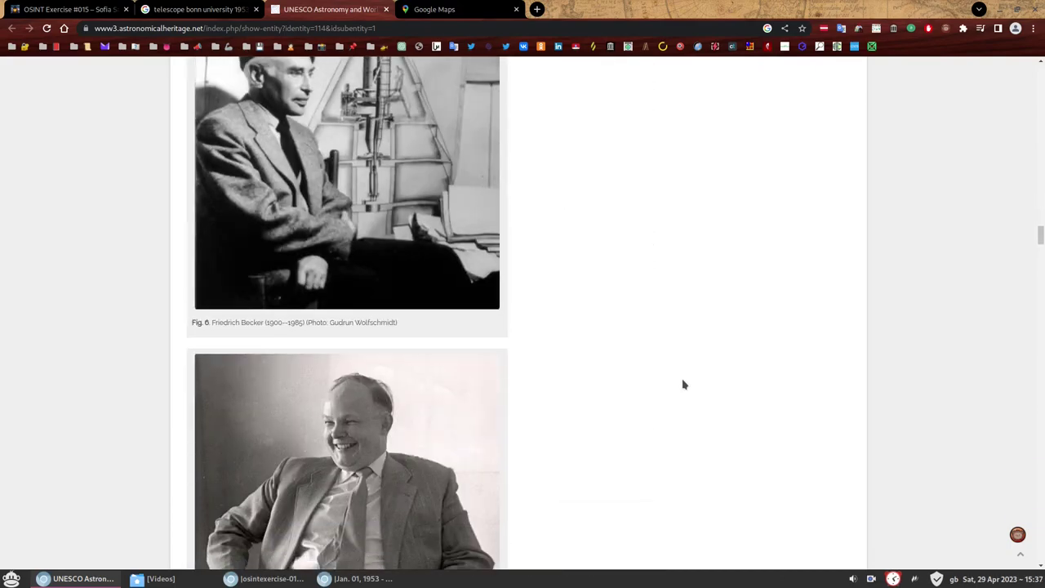
{"action": "scroll", "coordinate": [683, 385], "scroll_direction": "down", "scroll_amount": 20}
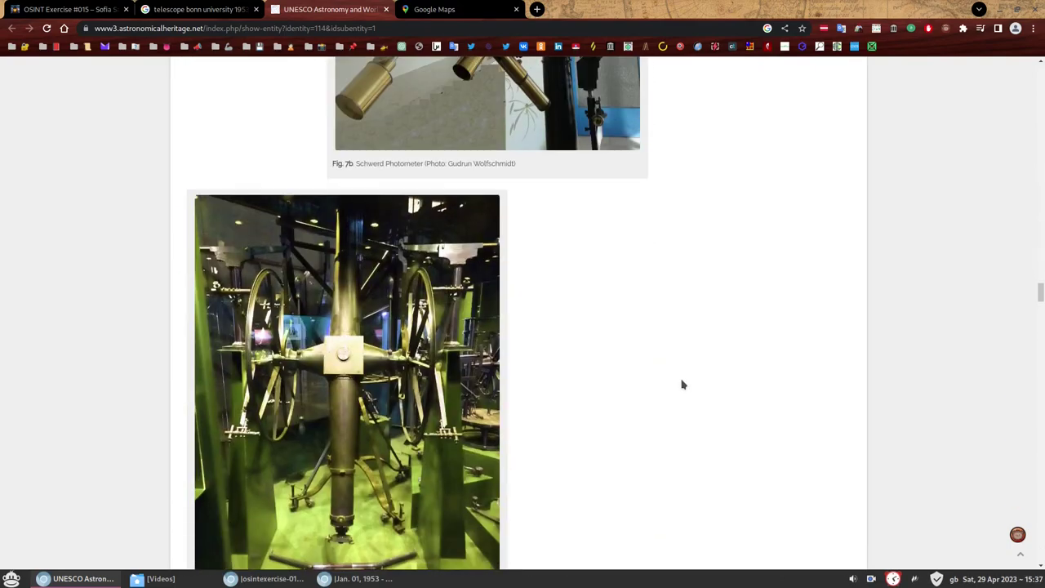
{"action": "scroll", "coordinate": [682, 385], "scroll_direction": "down", "scroll_amount": 20}
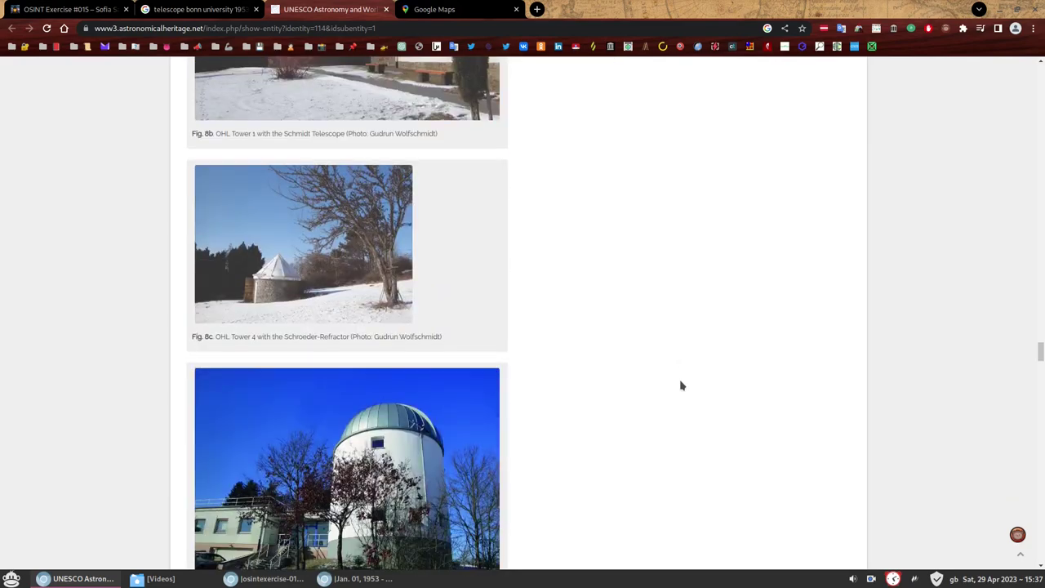
{"action": "scroll", "coordinate": [679, 384], "scroll_direction": "down", "scroll_amount": 20}
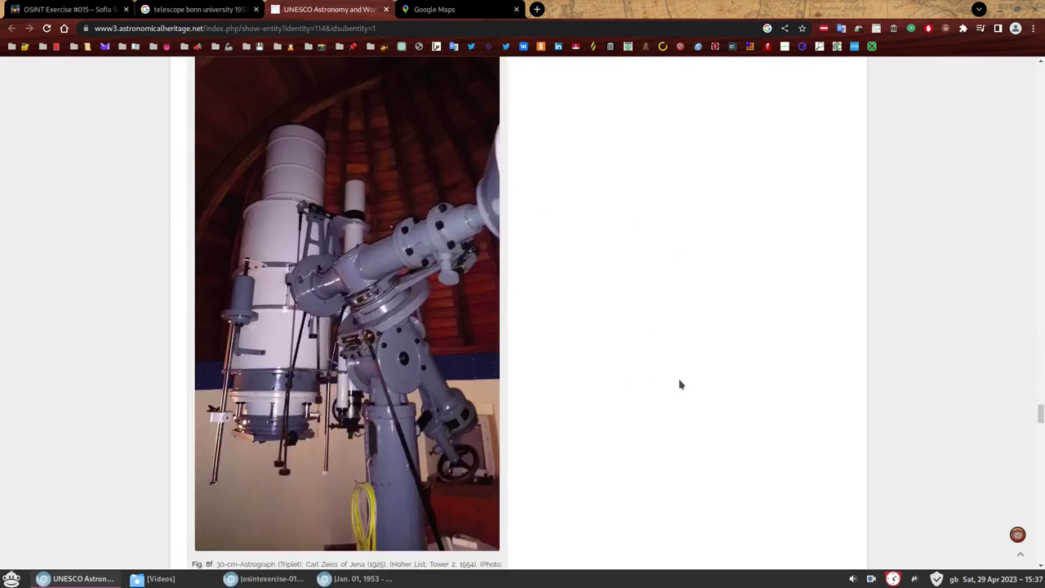
{"action": "scroll", "coordinate": [680, 384], "scroll_direction": "down", "scroll_amount": 4}
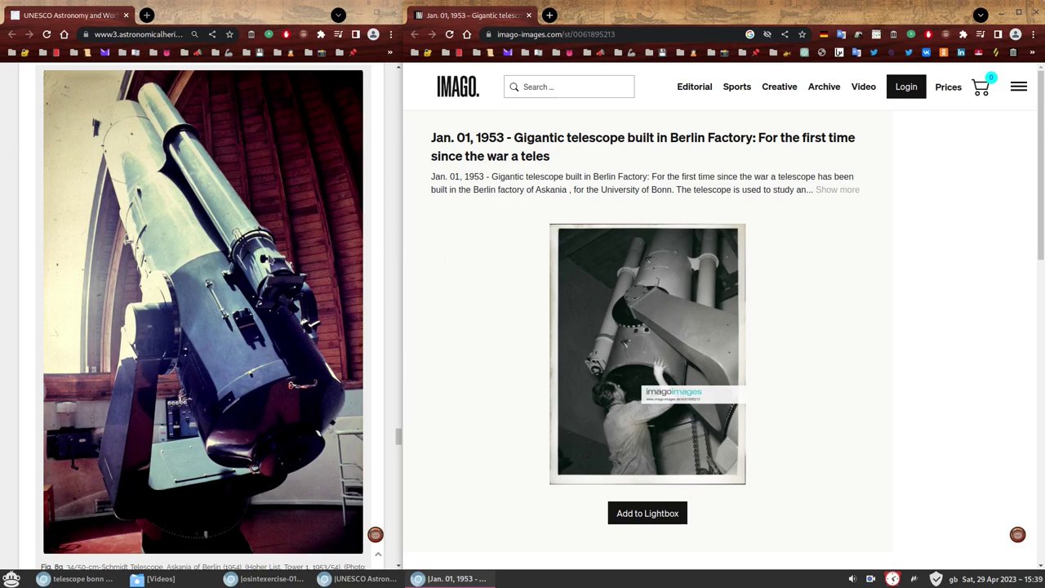
{"action": "scroll", "coordinate": [257, 267], "scroll_direction": "down", "scroll_amount": 2}
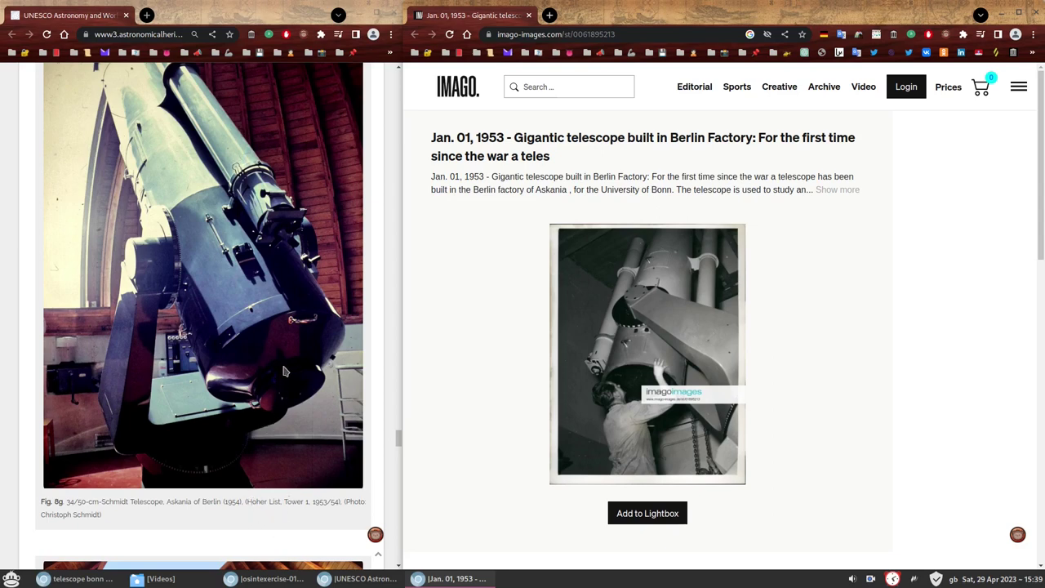
{"action": "scroll", "coordinate": [284, 369], "scroll_direction": "up", "scroll_amount": 1}
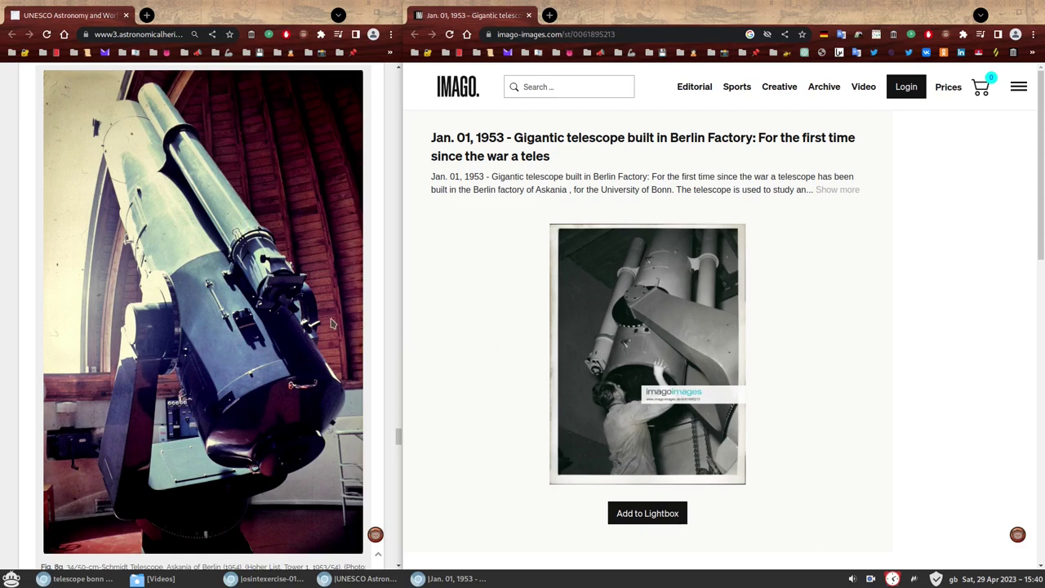
{"action": "scroll", "coordinate": [331, 324], "scroll_direction": "down", "scroll_amount": 1}
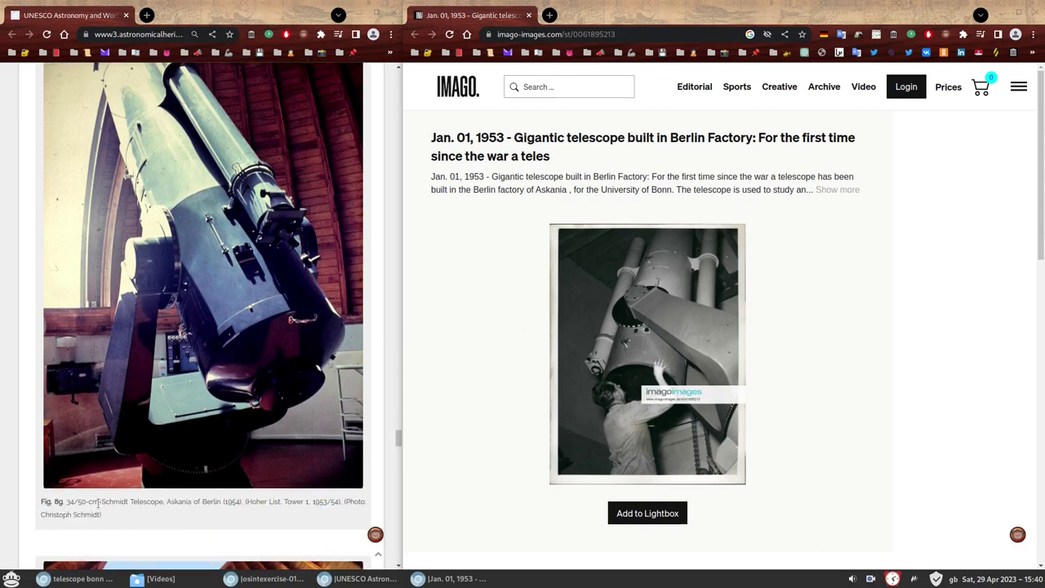
Step: Search Google for the exact phrase "Schmidt Telescope" together with berlin 1953, taking the telescope's name from the Fig. 8g caption
{"action": "left_click_drag", "start_coordinate": [101, 501], "coordinate": [163, 501]}
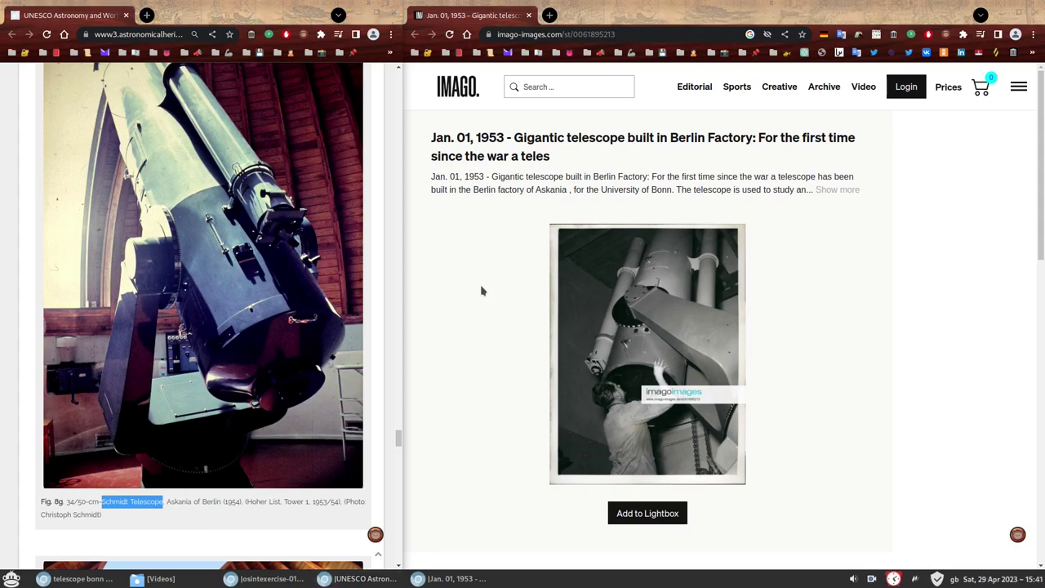
{"action": "left_click", "coordinate": [79, 578]}
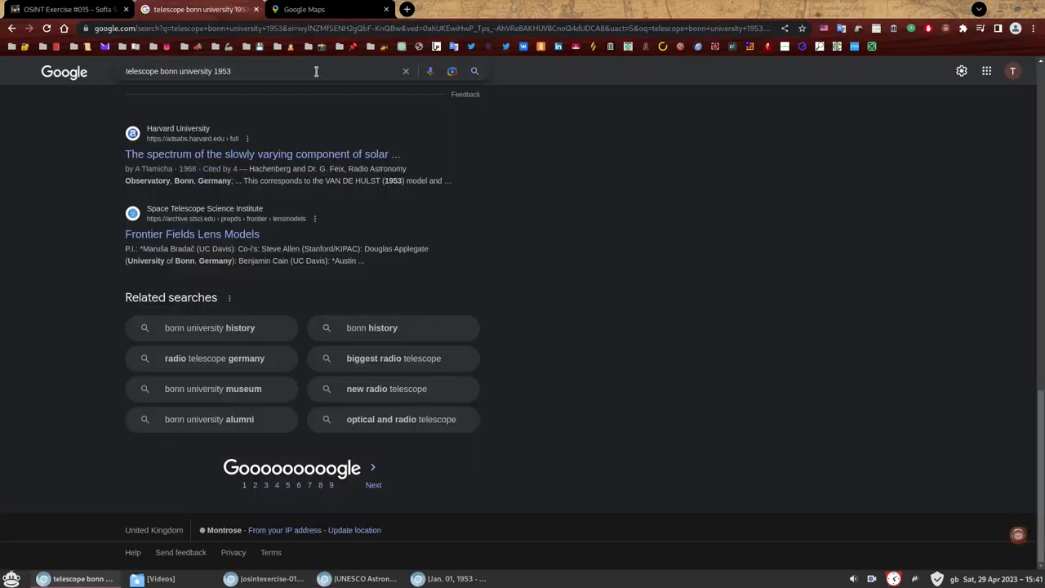
{"action": "triple_click", "coordinate": [318, 71]}
{"action": "type", "text": "\"Schmidt Telescope\" berlin 1953"}
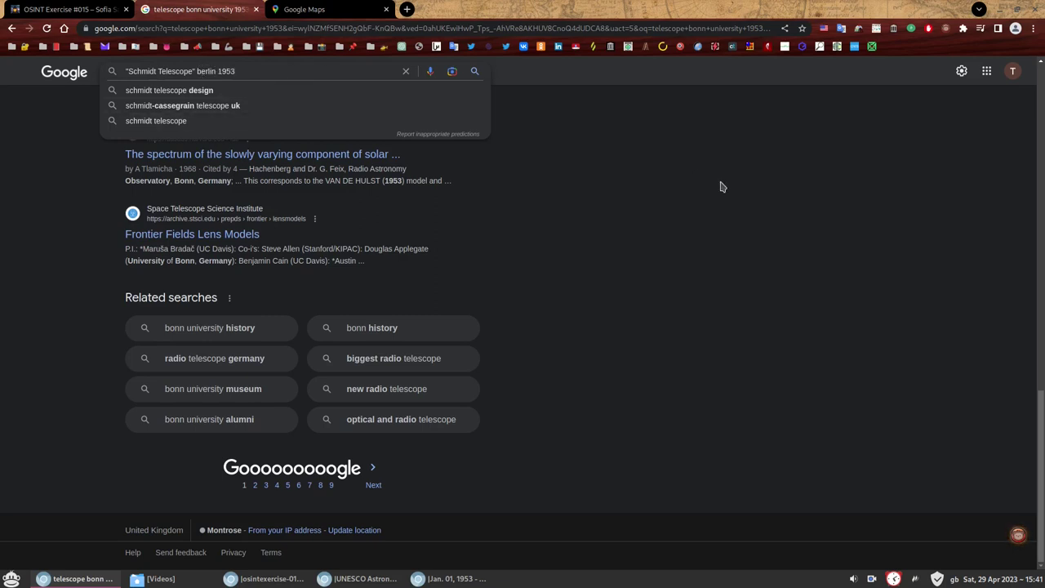
{"action": "key", "text": "Return"}
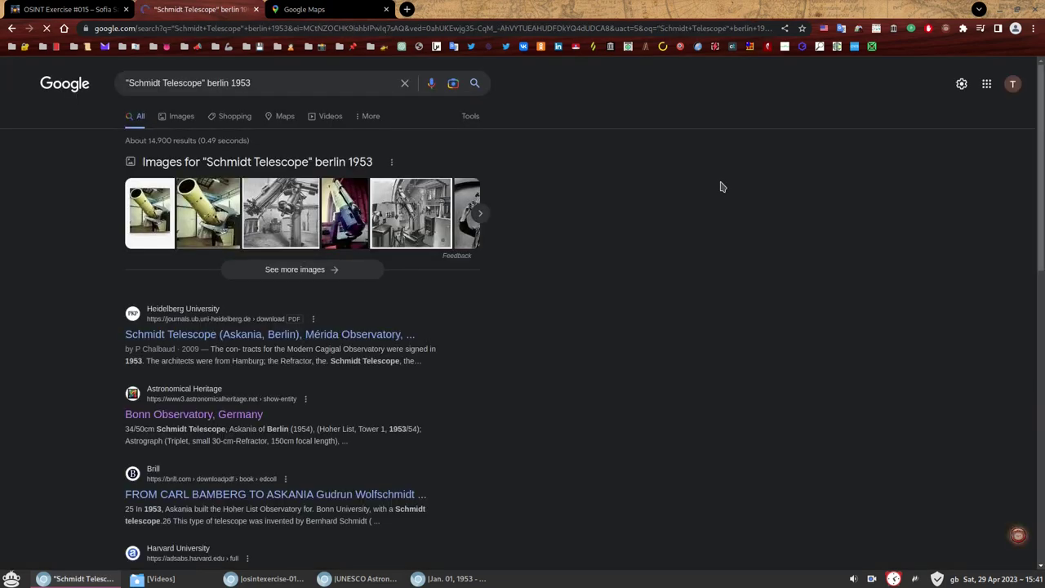
Step: Show the image results for the Schmidt Telescope search and open both Getty Images results in new tabs
{"action": "left_click", "coordinate": [181, 120]}
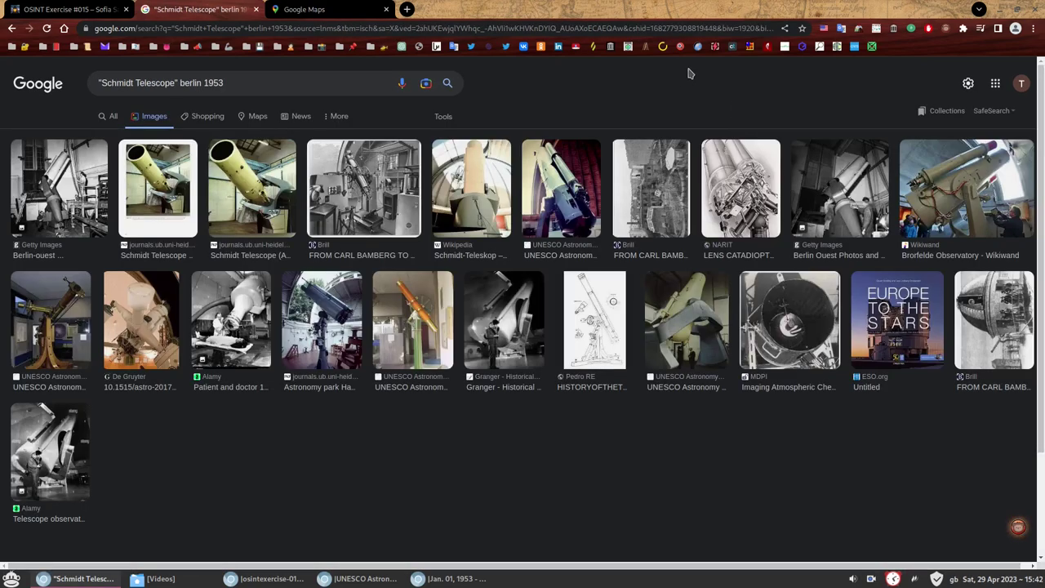
{"action": "middle_click", "coordinate": [839, 156]}
{"action": "middle_click", "coordinate": [46, 255]}
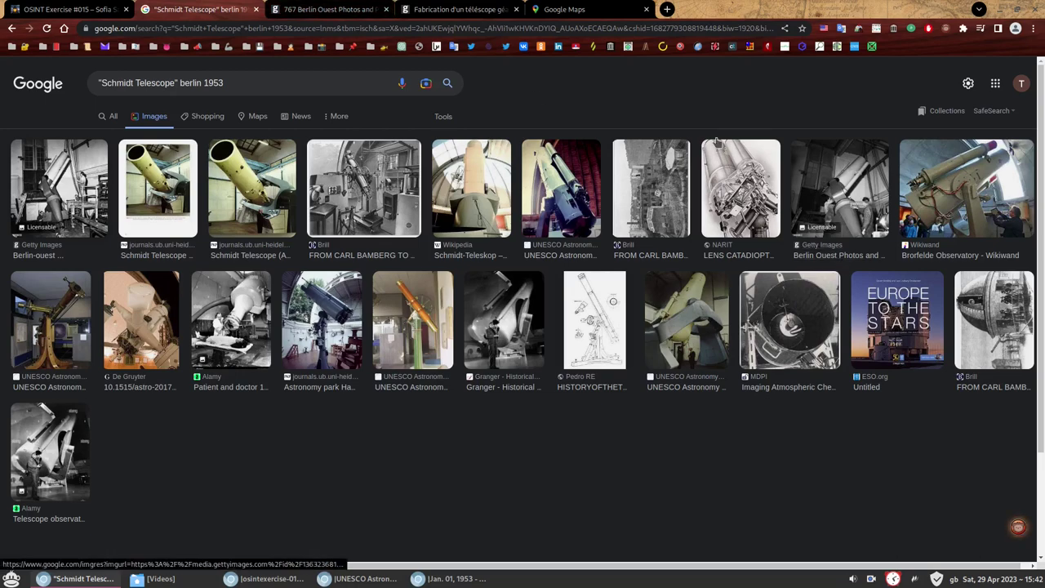
Step: Find the telescope assembly photos in the Getty Images "berlin ouest" gallery and open them in new tabs
{"action": "key", "text": "ctrl+Tab"}
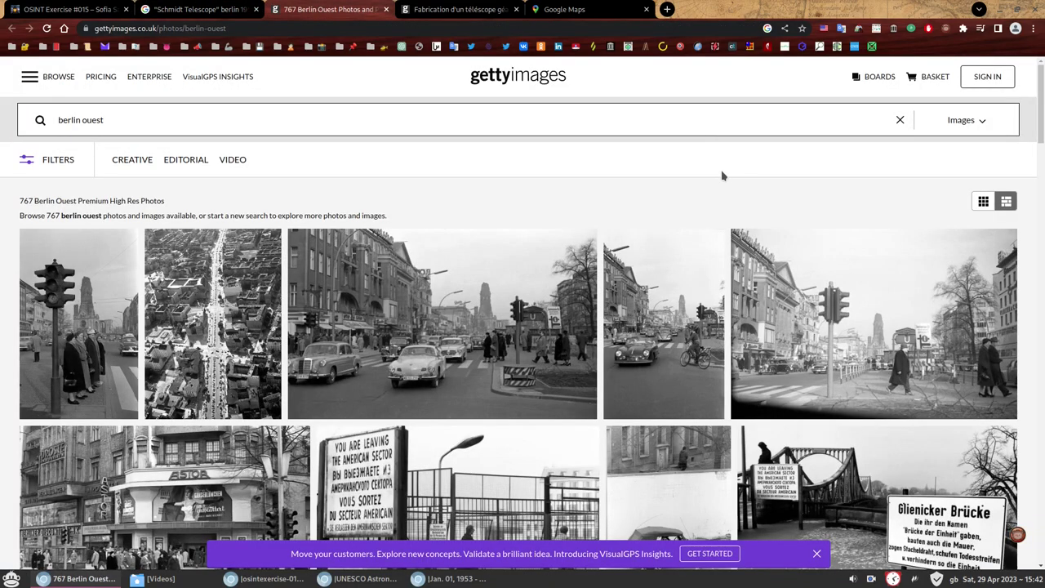
{"action": "scroll", "coordinate": [721, 175], "scroll_direction": "down", "scroll_amount": 10}
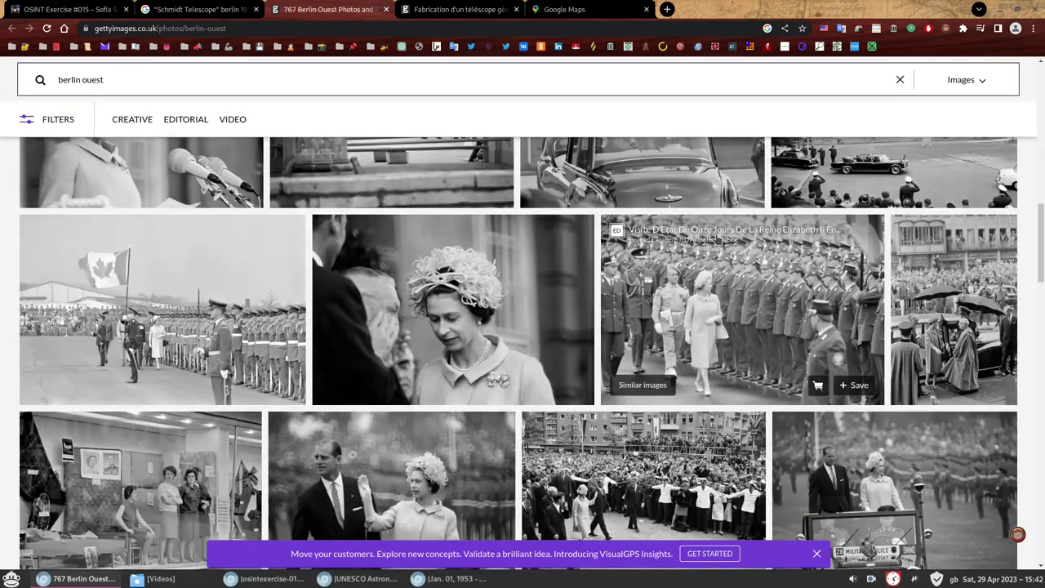
{"action": "scroll", "coordinate": [717, 239], "scroll_direction": "down", "scroll_amount": 7}
{"action": "scroll", "coordinate": [602, 320], "scroll_direction": "up", "scroll_amount": 3}
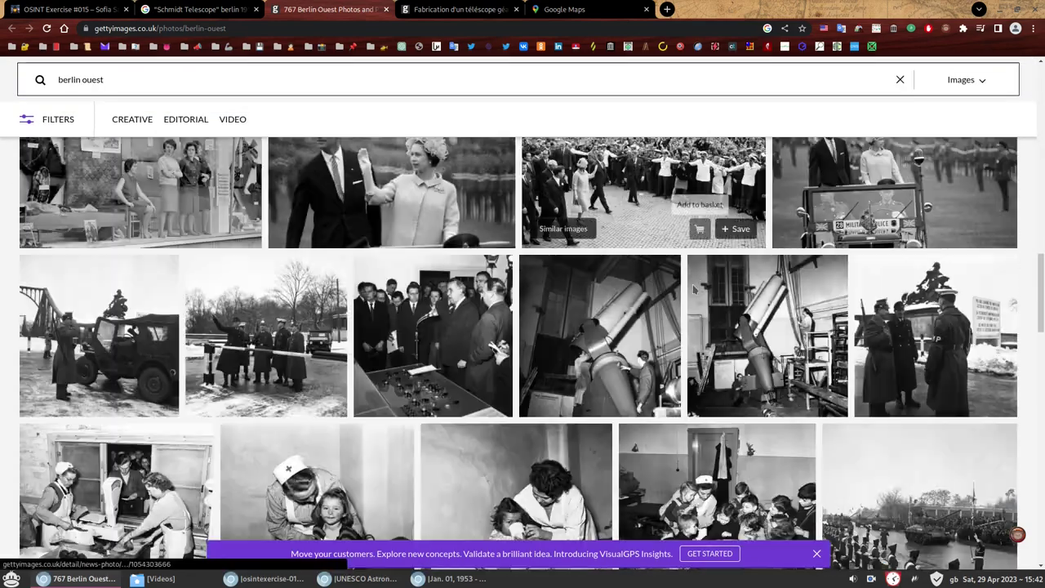
{"action": "middle_click", "coordinate": [603, 320]}
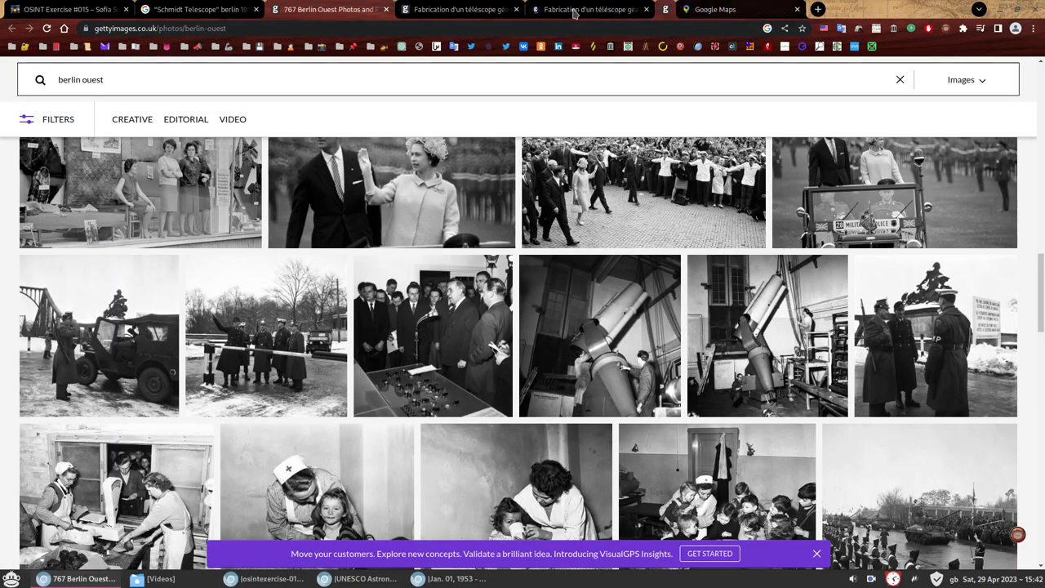
Step: View the two Getty Images photos of the giant telescope's assembly in West Berlin, including their details
{"action": "left_click", "coordinate": [514, 12]}
{"action": "scroll", "coordinate": [701, 310], "scroll_direction": "down", "scroll_amount": 2}
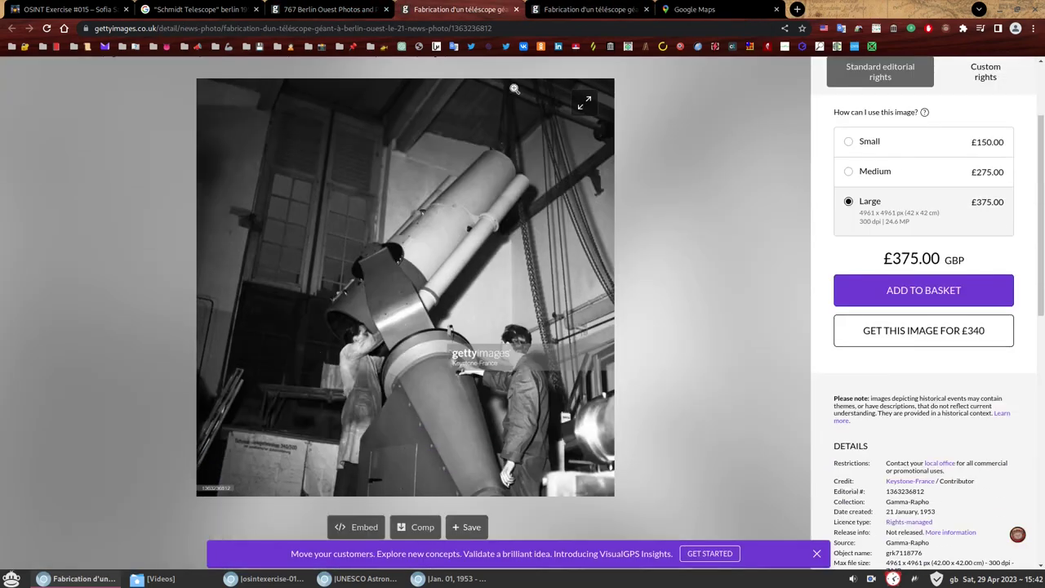
{"action": "left_click", "coordinate": [551, 11]}
{"action": "scroll", "coordinate": [715, 339], "scroll_direction": "down", "scroll_amount": 2}
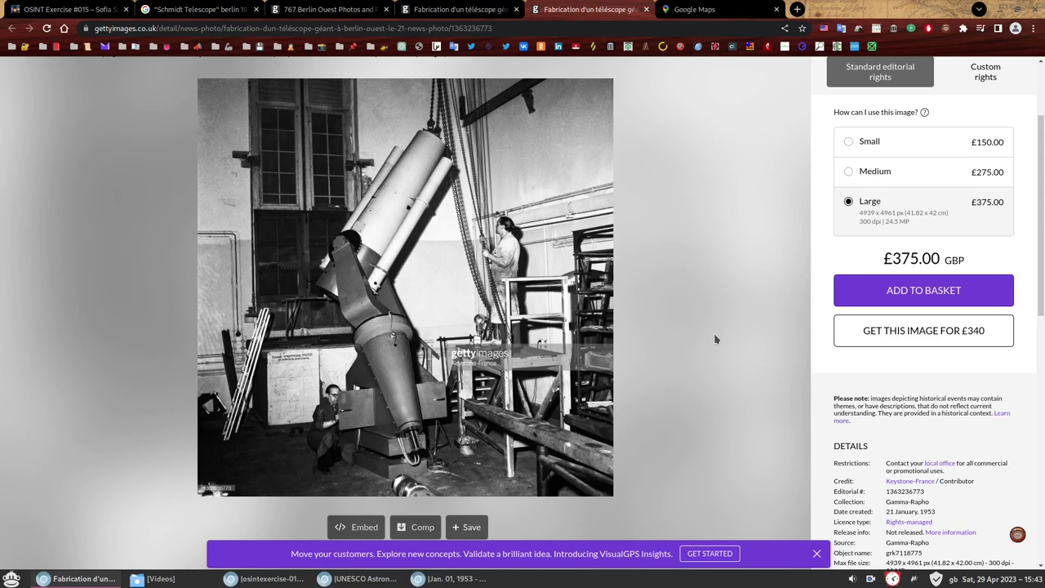
Step: Open the full-size Getty photo of the two men assembling the telescope in a new tab and examine the lettering on the plan sheet
{"action": "left_click", "coordinate": [454, 12]}
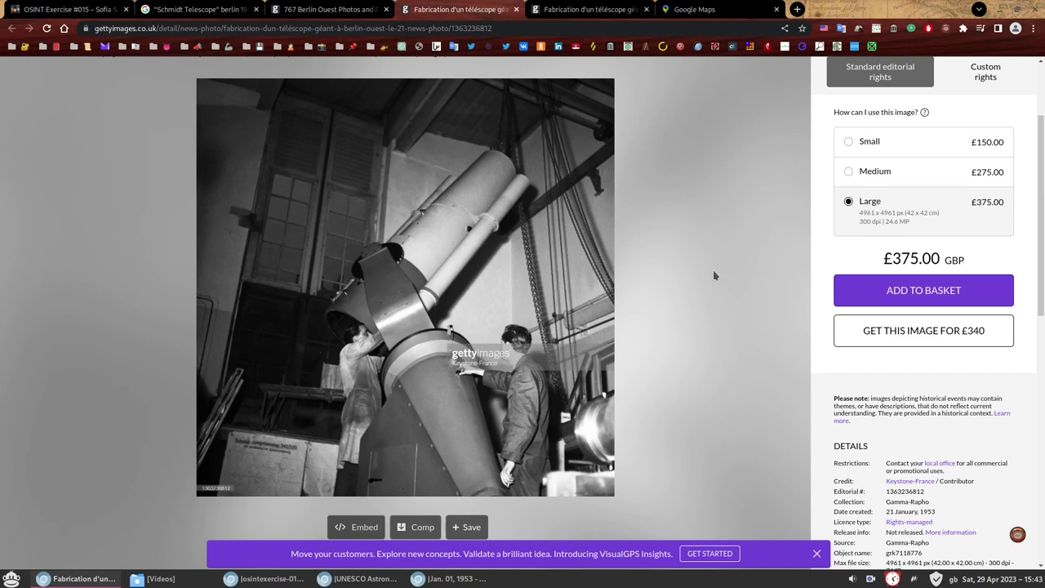
{"action": "right_click", "coordinate": [370, 232]}
{"action": "left_click", "coordinate": [400, 238]}
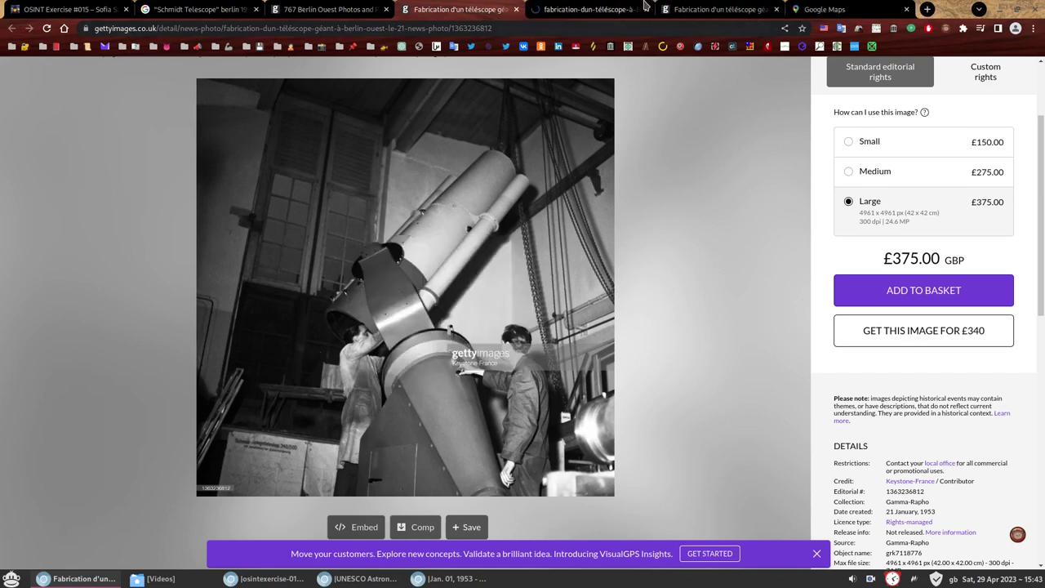
{"action": "left_click", "coordinate": [604, 9]}
{"action": "left_click", "coordinate": [382, 435]}
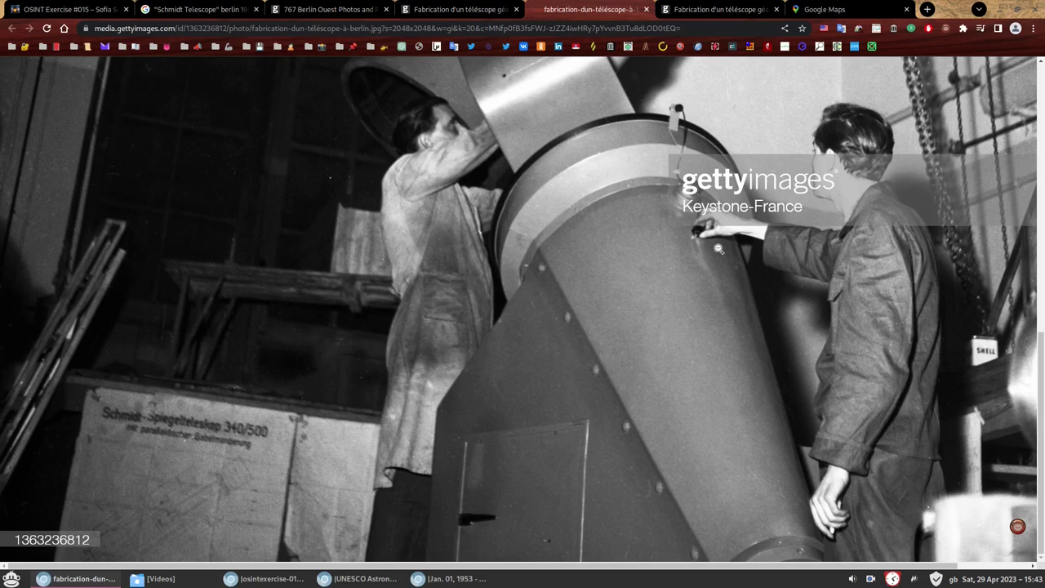
{"action": "left_click", "coordinate": [571, 269]}
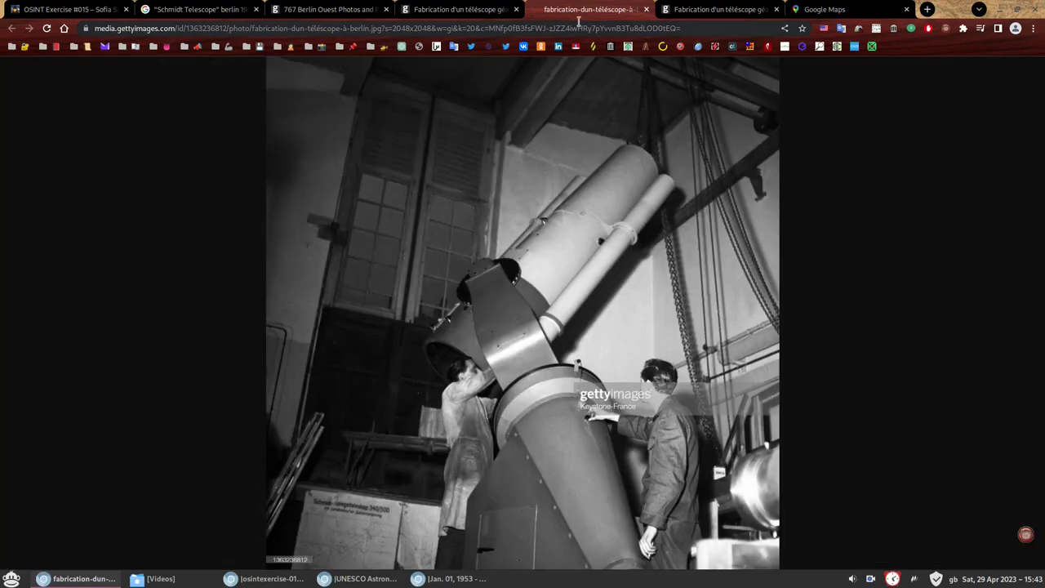
Step: Compare the other Getty photo with the IMAGO photo of the gigantic Berlin telescope and reread the exercise's task briefing
{"action": "key", "text": "ctrl+Tab"}
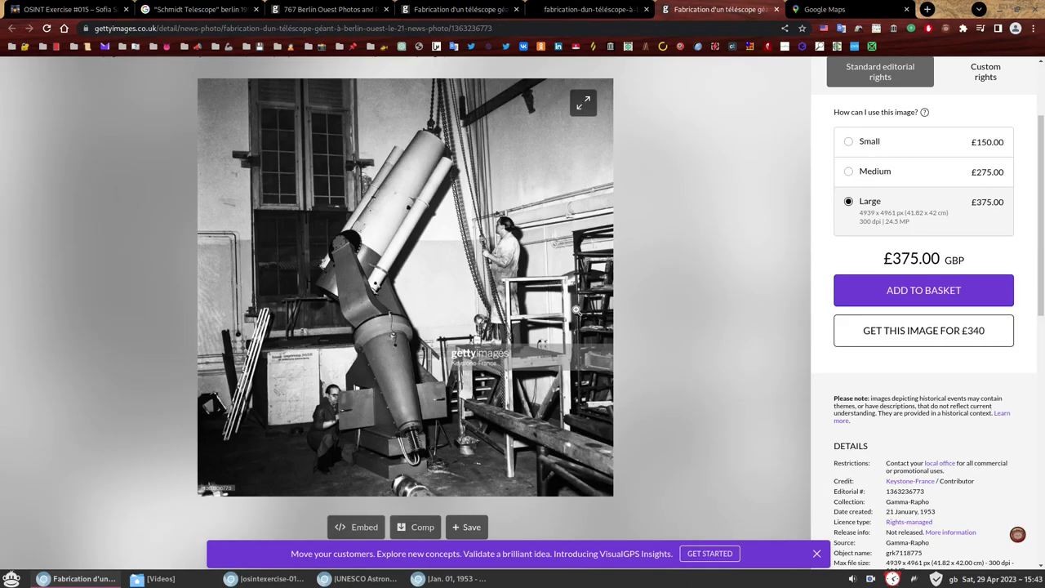
{"action": "key", "text": "alt+Tab"}
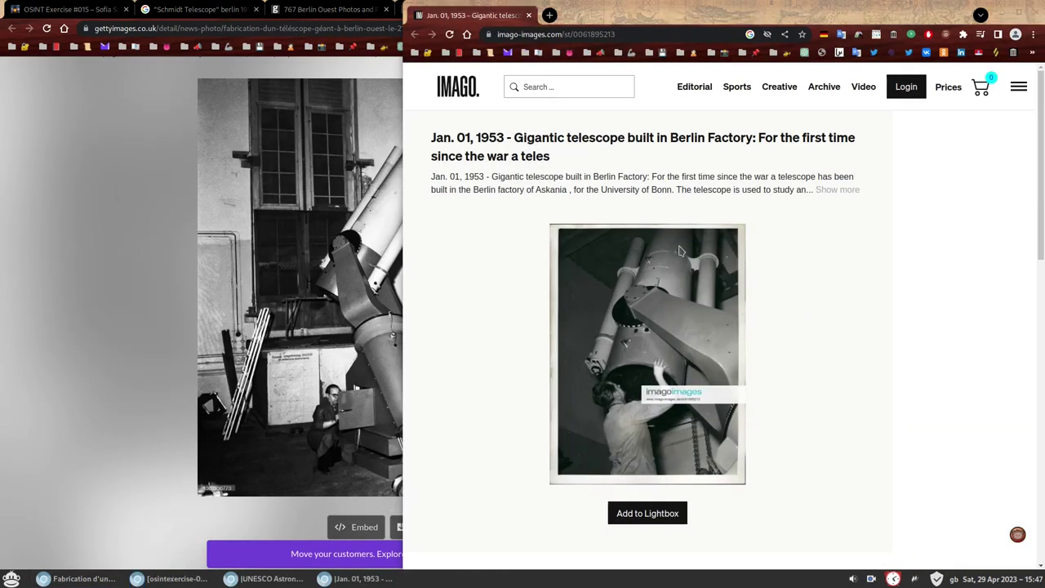
{"action": "key", "text": "alt+Tab"}
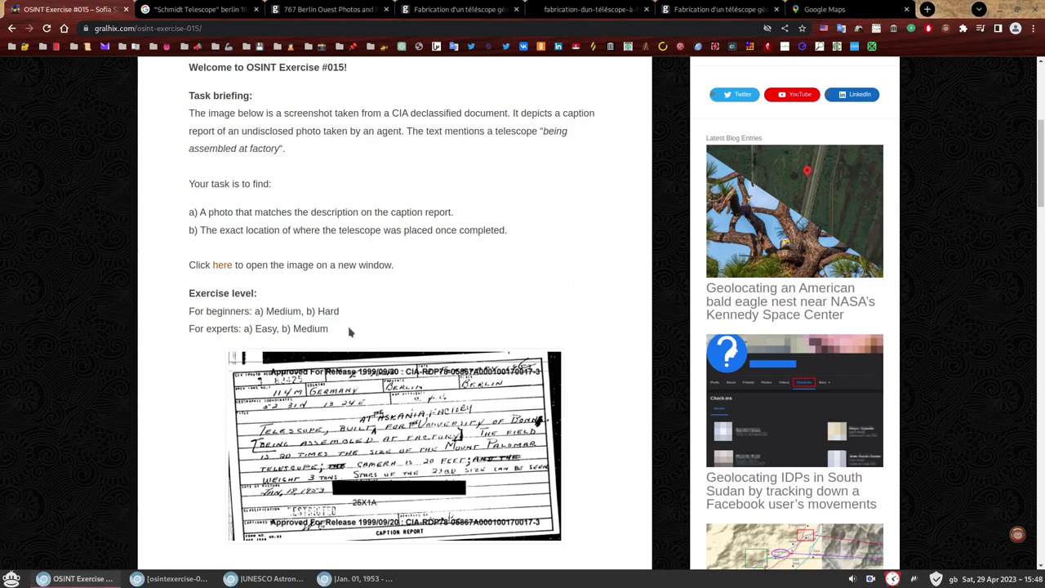
Step: Return to the UNESCO Bonn Observatory page in a maximized window and search it for "Hoher" from the Fig. 8g caption
{"action": "left_click", "coordinate": [267, 578]}
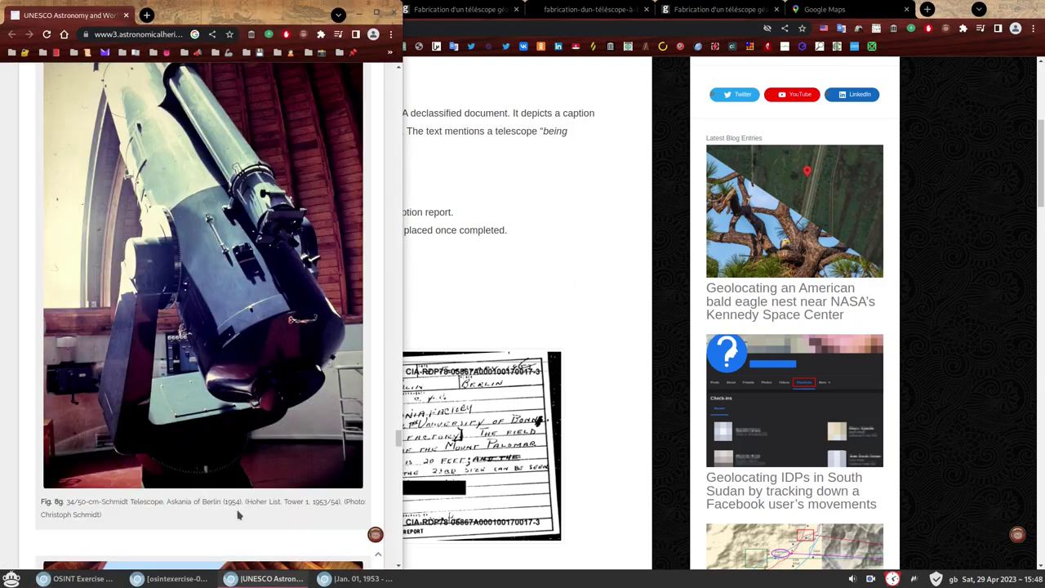
{"action": "left_click", "coordinate": [376, 12]}
{"action": "scroll", "coordinate": [772, 359], "scroll_direction": "up", "scroll_amount": 3}
{"action": "scroll", "coordinate": [772, 357], "scroll_direction": "up", "scroll_amount": 15}
{"action": "scroll", "coordinate": [780, 352], "scroll_direction": "down", "scroll_amount": 3}
{"action": "scroll", "coordinate": [782, 351], "scroll_direction": "up", "scroll_amount": 1}
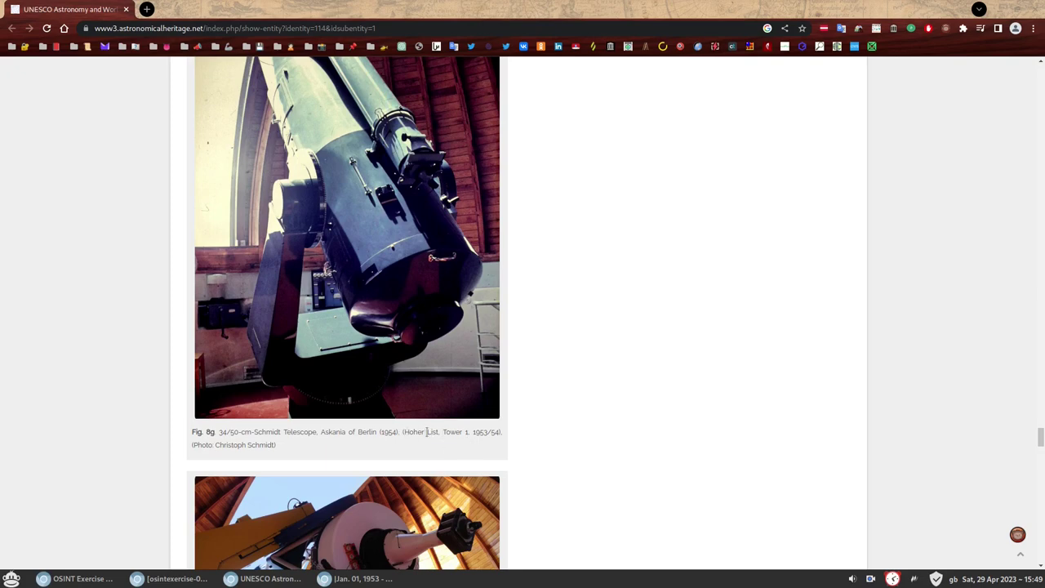
{"action": "double_click", "coordinate": [406, 431]}
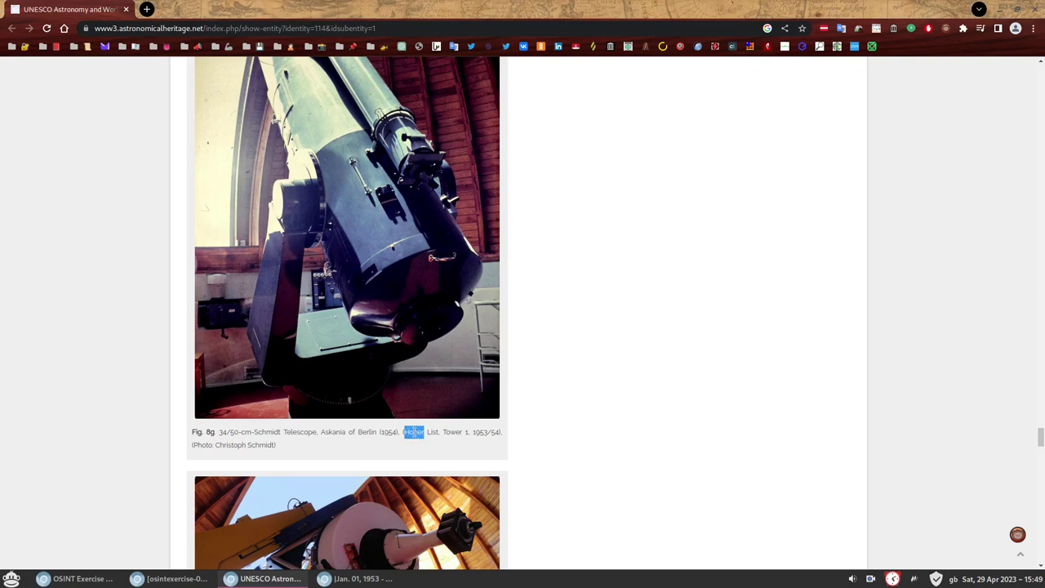
{"action": "key", "text": "ctrl+f"}
{"action": "key", "text": "Return"}
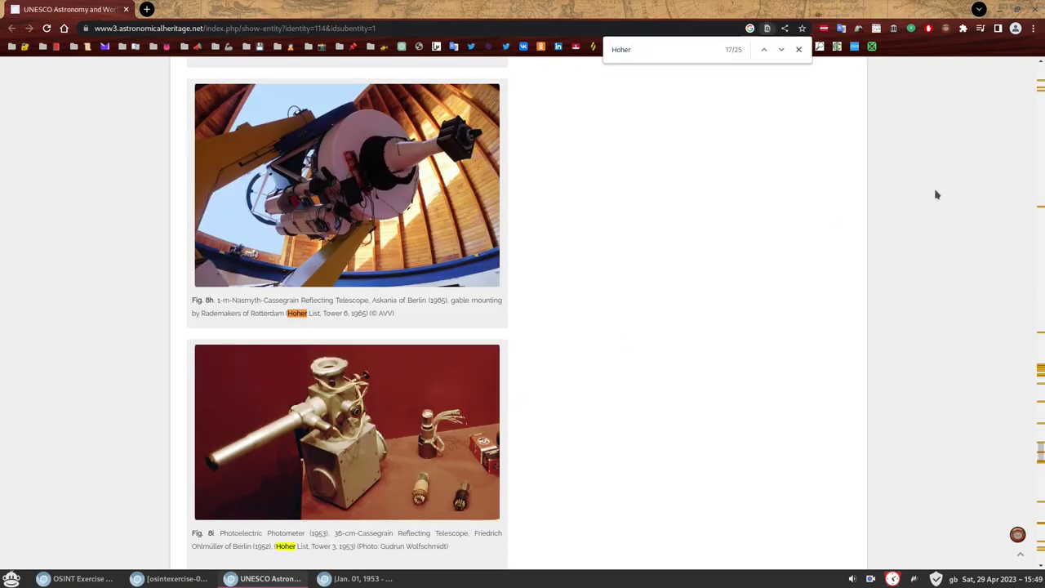
Step: Find the Hoher List entry in the UNESCO page's Location section and read its latitude and longitude
{"action": "left_click", "coordinate": [1042, 245]}
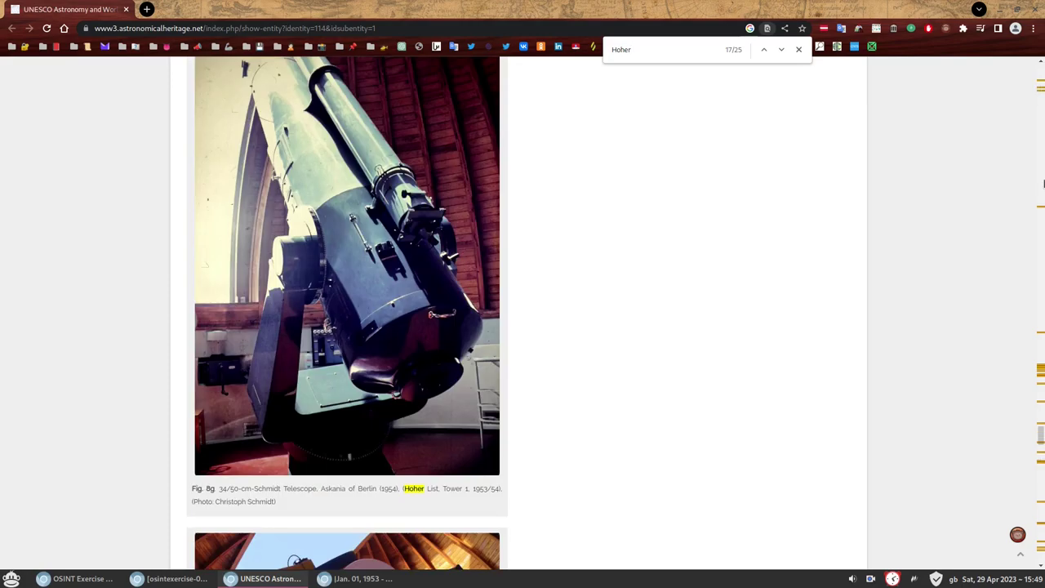
{"action": "left_click_drag", "start_coordinate": [1040, 439], "coordinate": [1040, 86]}
{"action": "scroll", "coordinate": [333, 236], "scroll_direction": "up", "scroll_amount": 2}
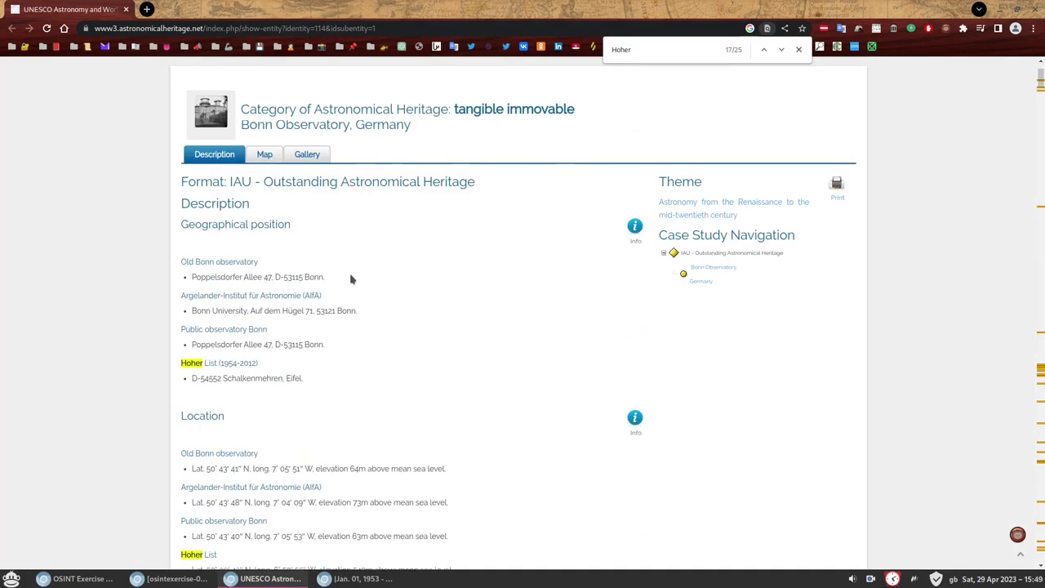
{"action": "scroll", "coordinate": [351, 279], "scroll_direction": "down", "scroll_amount": 2}
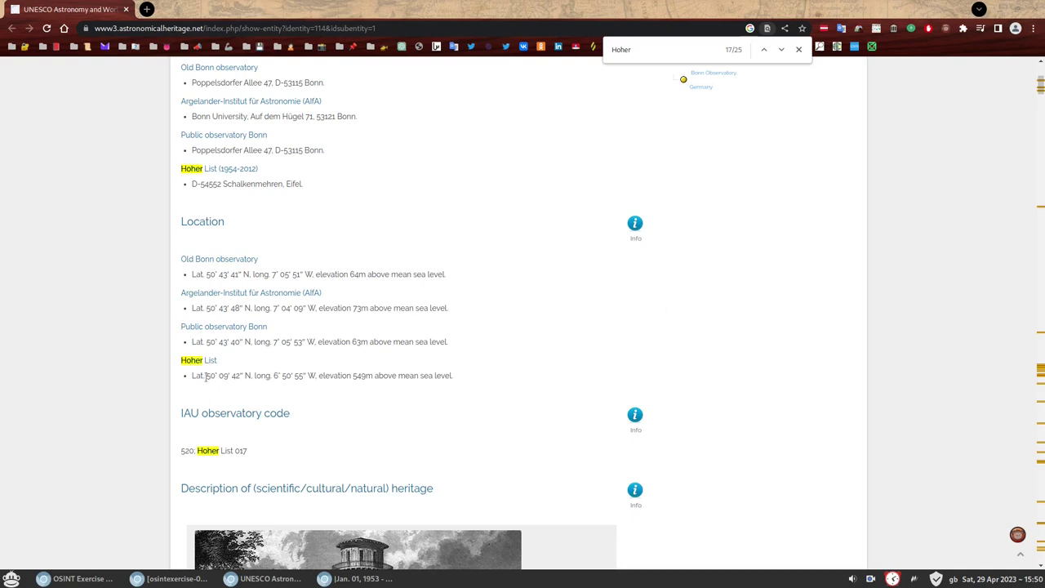
{"action": "left_click_drag", "start_coordinate": [204, 376], "coordinate": [305, 376]}
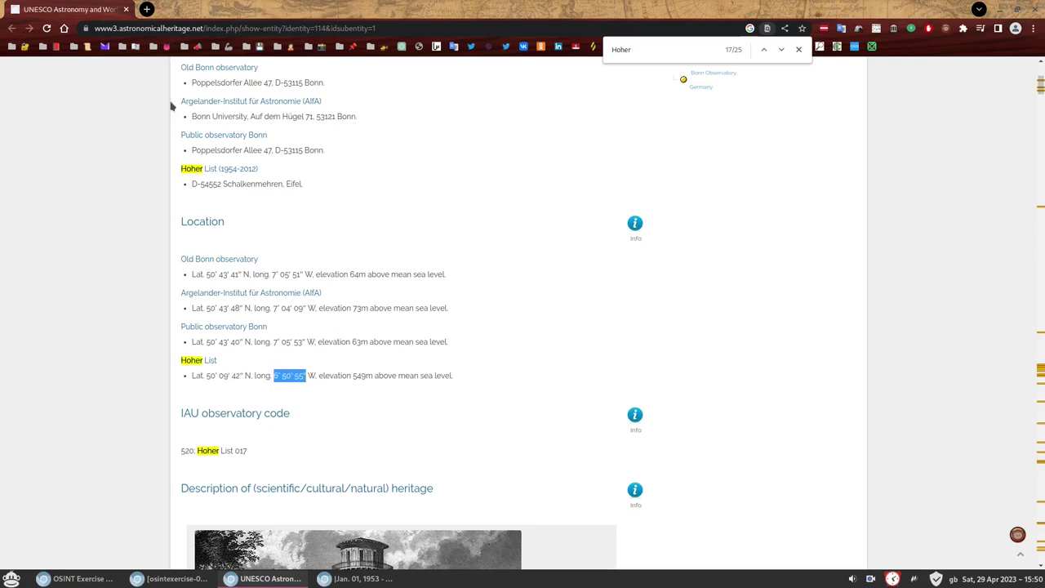
Step: Search Google Maps for the coordinates 50°09'42 6°50'55 and show the observatory grounds close up in satellite view
{"action": "left_click", "coordinate": [77, 578]}
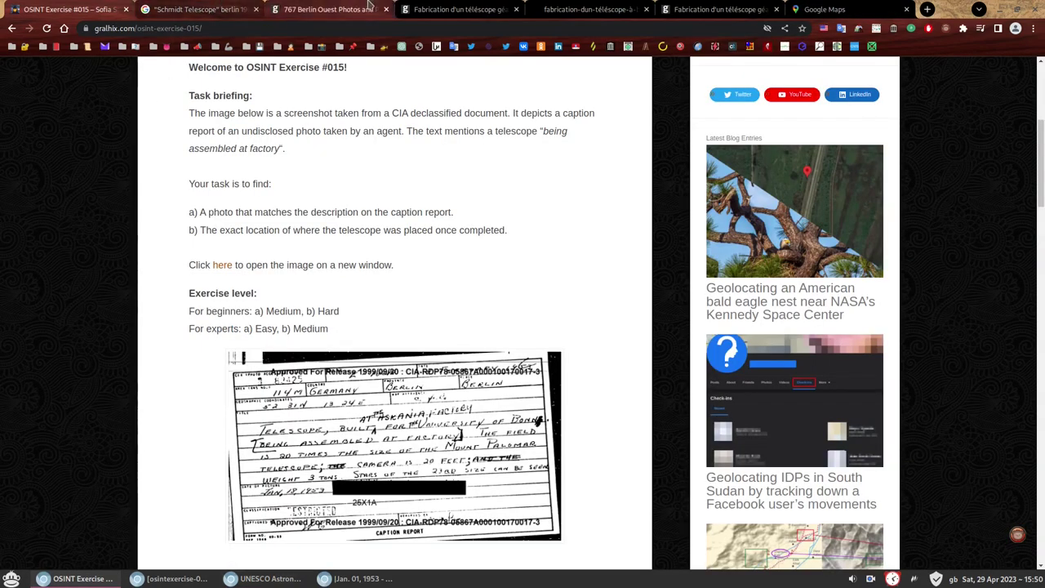
{"action": "left_click", "coordinate": [824, 9]}
{"action": "left_click", "coordinate": [155, 70]}
{"action": "type", "text": "50°09'42 6°50'55"}
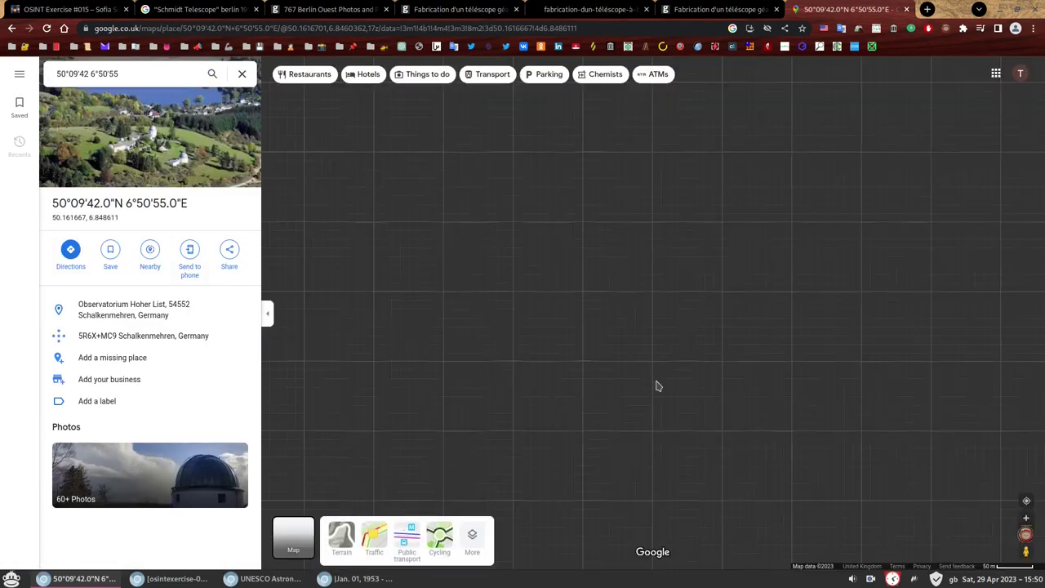
{"action": "scroll", "coordinate": [676, 342], "scroll_direction": "up", "scroll_amount": 5}
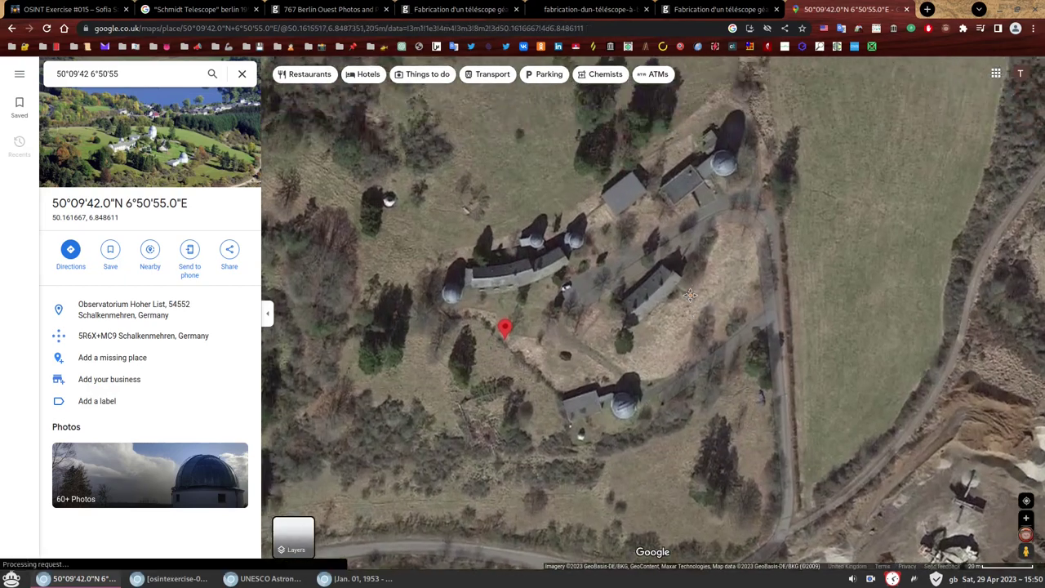
{"action": "left_click_drag", "start_coordinate": [689, 295], "coordinate": [691, 333]}
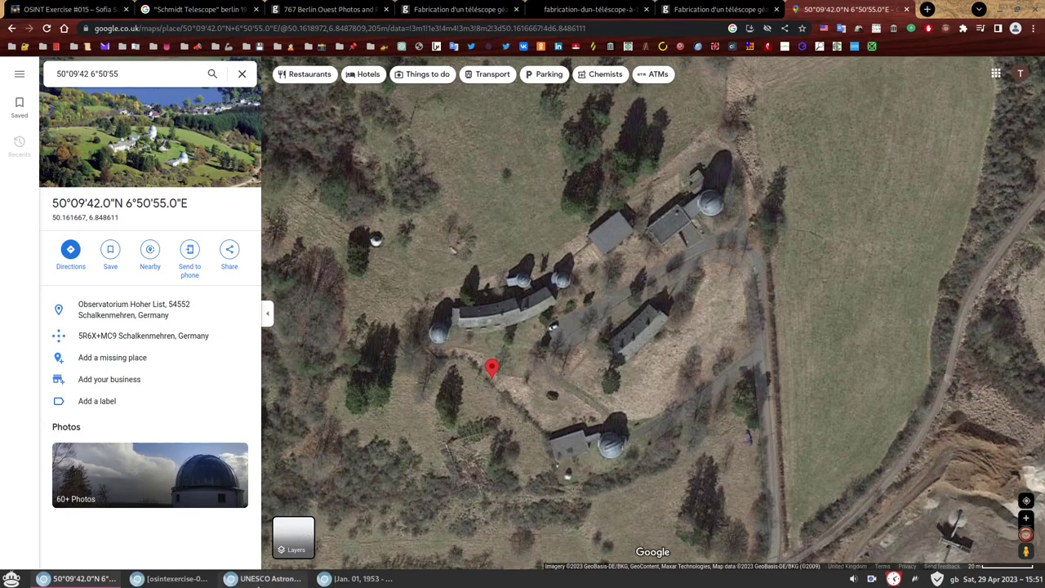
Step: Search the UNESCO page for "tower 1" and show the Fig. 8b photo of the tower with the Schmidt Telescope
{"action": "left_click", "coordinate": [265, 578]}
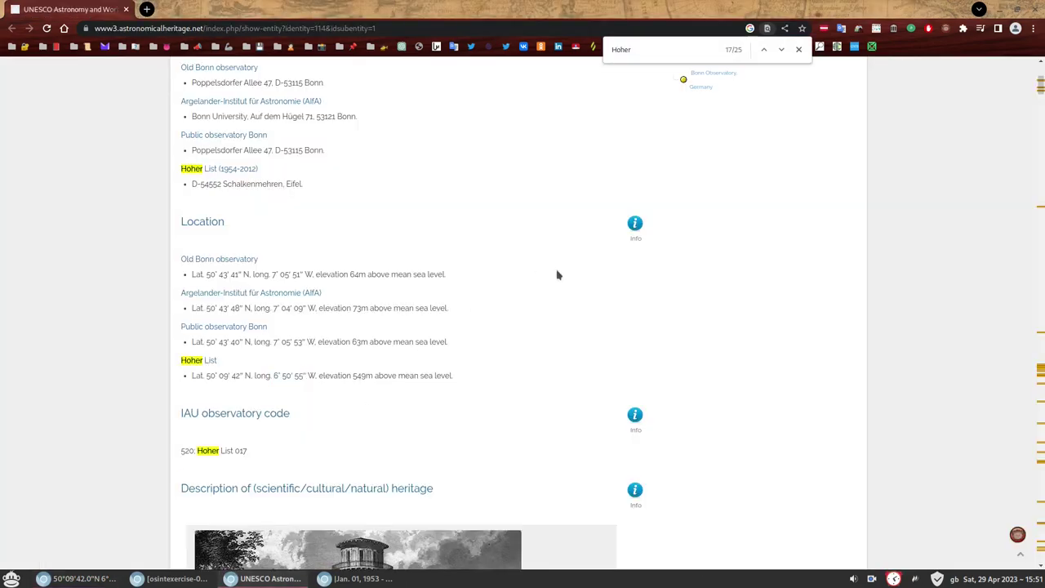
{"action": "key", "text": "ctrl+f"}
{"action": "type", "text": "tower 1"}
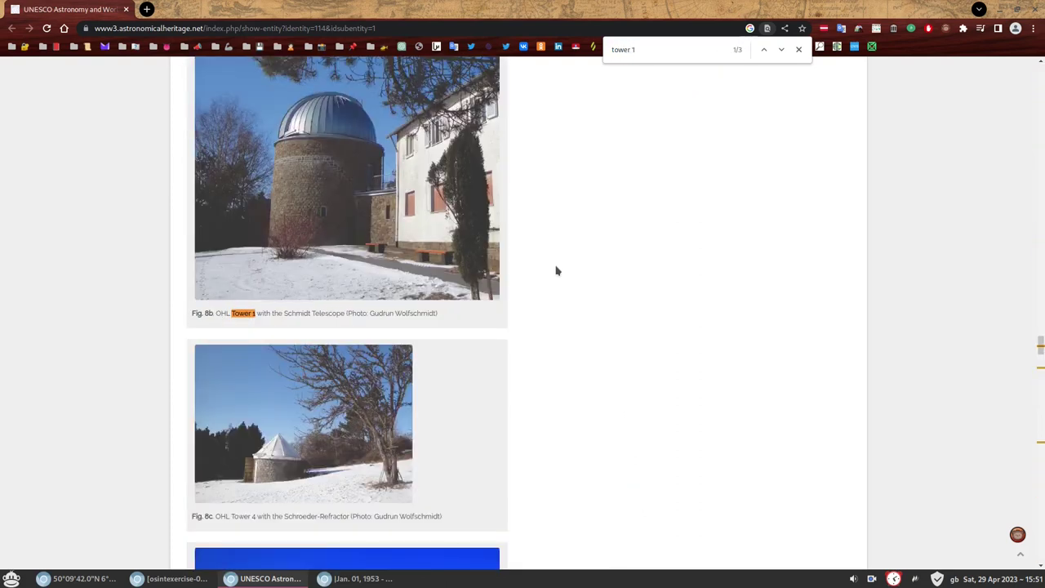
{"action": "scroll", "coordinate": [556, 271], "scroll_direction": "up", "scroll_amount": 2}
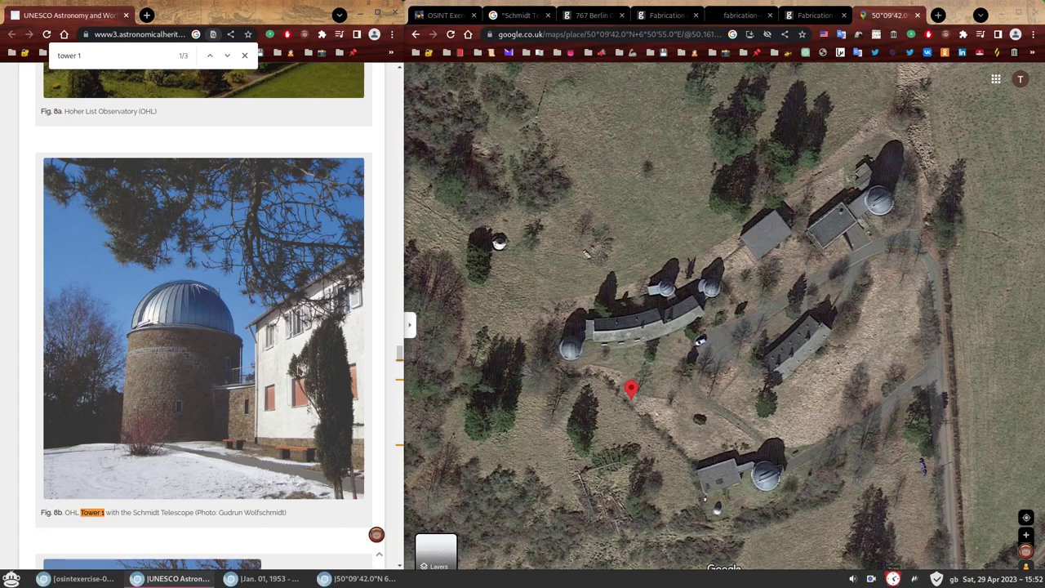
Step: Open the Google Maps photo sphere just north of the observatory's southernmost dome, keeping the Fig. 8b photo alongside for comparison
{"action": "left_click_drag", "start_coordinate": [777, 333], "coordinate": [722, 335]}
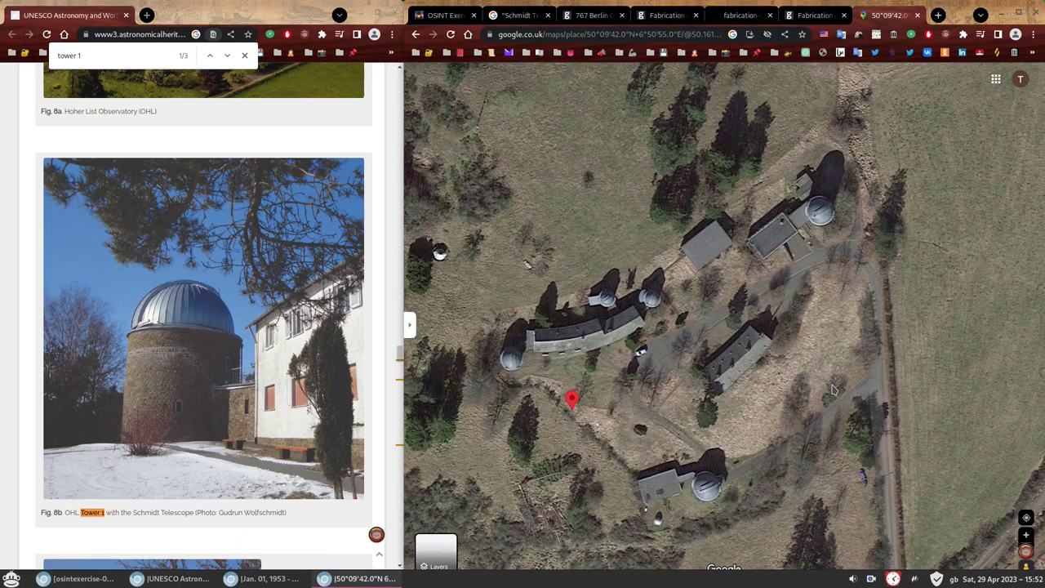
{"action": "mouse_move", "coordinate": [1026, 551]}
{"action": "left_mouse_down"}
{"action": "mouse_move", "coordinate": [846, 397]}
{"action": "mouse_move", "coordinate": [775, 194]}
{"action": "mouse_move", "coordinate": [622, 165]}
{"action": "mouse_move", "coordinate": [591, 294]}
{"action": "mouse_move", "coordinate": [692, 292]}
{"action": "mouse_move", "coordinate": [629, 147]}
{"action": "mouse_move", "coordinate": [644, 208]}
{"action": "mouse_move", "coordinate": [646, 188]}
{"action": "mouse_move", "coordinate": [633, 240]}
{"action": "left_mouse_up"}
{"action": "scroll", "coordinate": [642, 181], "scroll_direction": "down", "scroll_amount": 1}
{"action": "mouse_move", "coordinate": [1024, 562]}
{"action": "left_mouse_down"}
{"action": "mouse_move", "coordinate": [822, 379]}
{"action": "mouse_move", "coordinate": [673, 420]}
{"action": "left_mouse_up"}
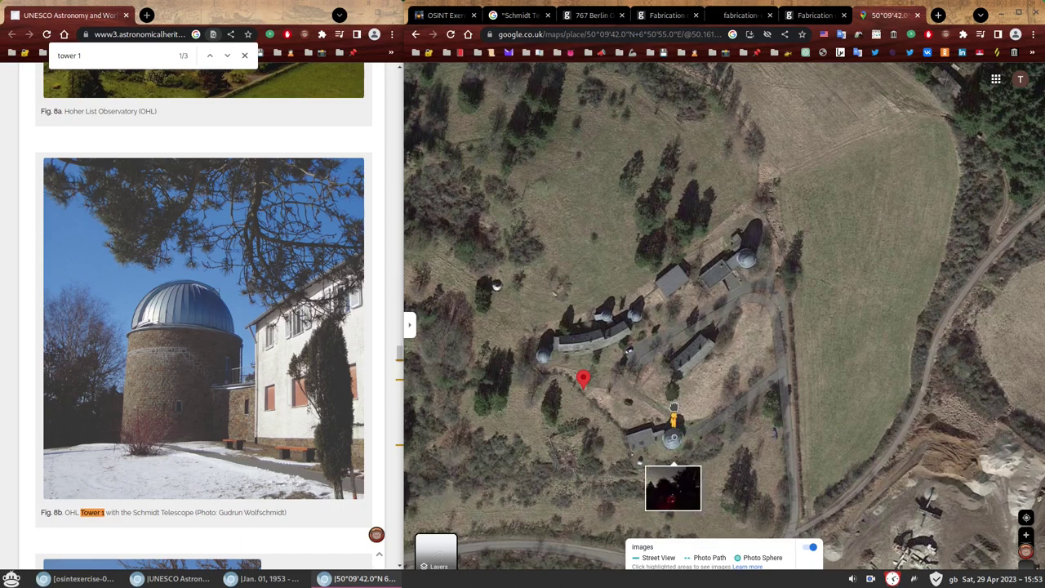
{"action": "left_click_drag", "start_coordinate": [673, 420], "coordinate": [674, 418]}
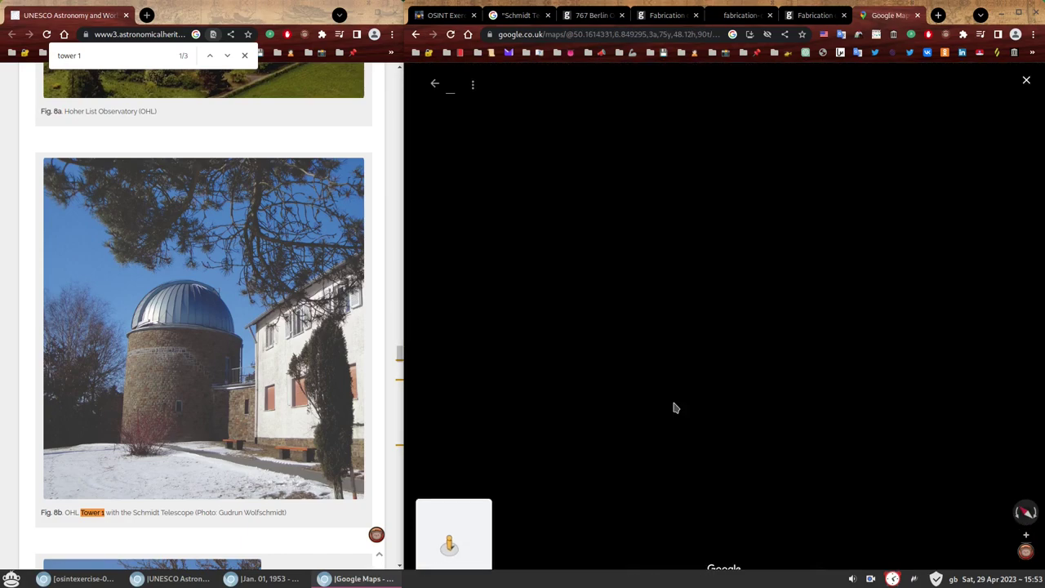
Step: Look around the night-time photo sphere to find the domed tower and the long building beside it
{"action": "left_click_drag", "start_coordinate": [881, 287], "coordinate": [645, 262]}
{"action": "left_click_drag", "start_coordinate": [873, 322], "coordinate": [552, 310]}
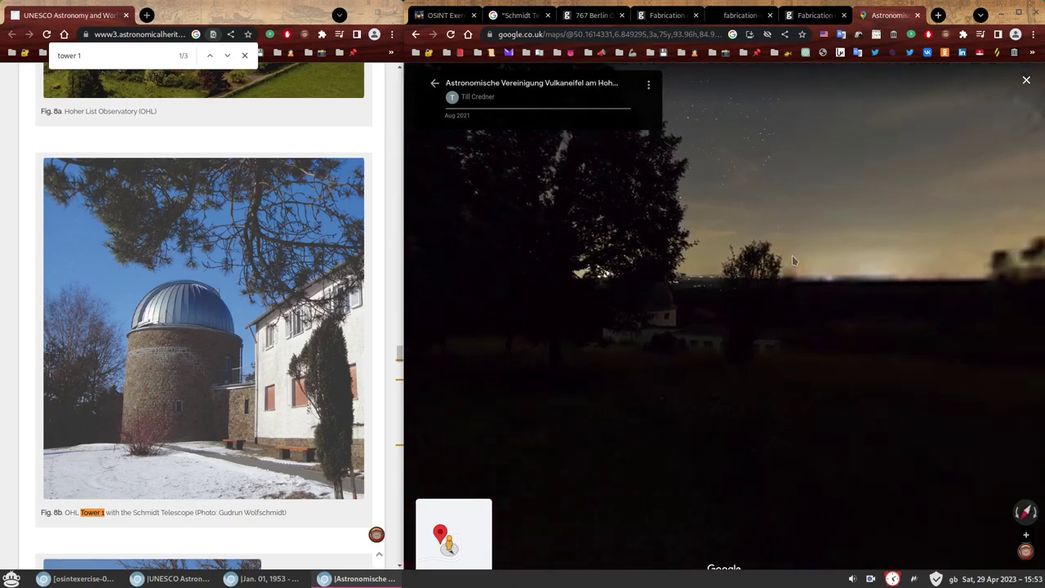
{"action": "left_click_drag", "start_coordinate": [786, 306], "coordinate": [753, 414]}
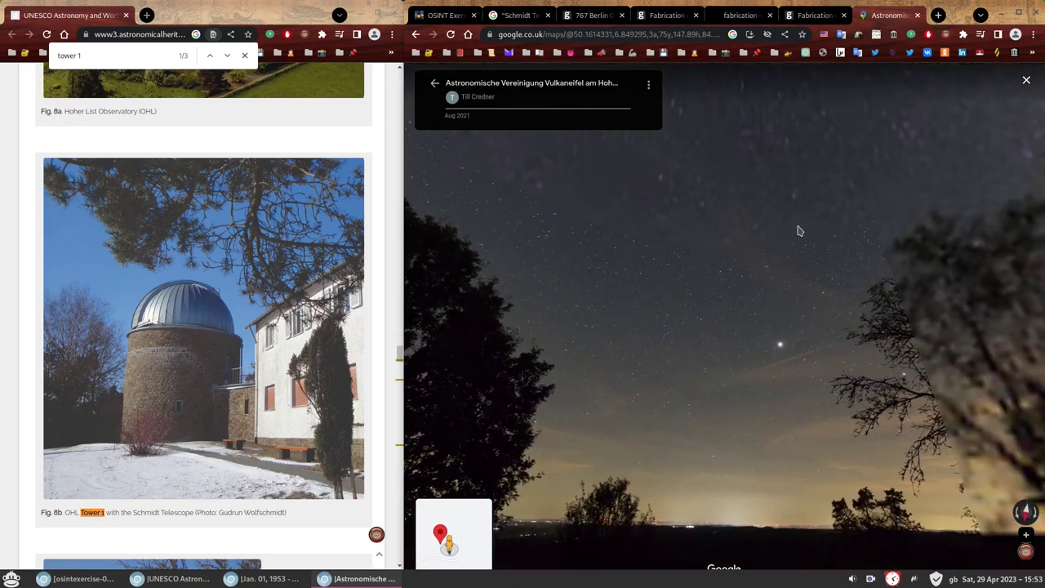
{"action": "left_click_drag", "start_coordinate": [800, 226], "coordinate": [755, 385]}
{"action": "left_click_drag", "start_coordinate": [781, 270], "coordinate": [779, 285]}
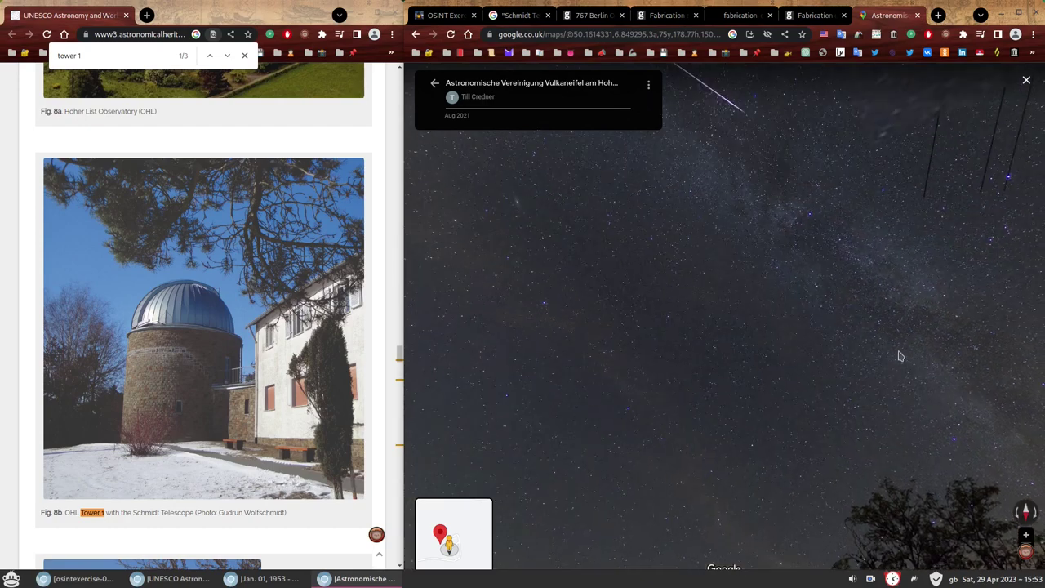
{"action": "mouse_move", "coordinate": [903, 357]}
{"action": "left_mouse_down"}
{"action": "mouse_move", "coordinate": [748, 267]}
{"action": "mouse_move", "coordinate": [756, 300]}
{"action": "mouse_move", "coordinate": [590, 81]}
{"action": "left_mouse_up"}
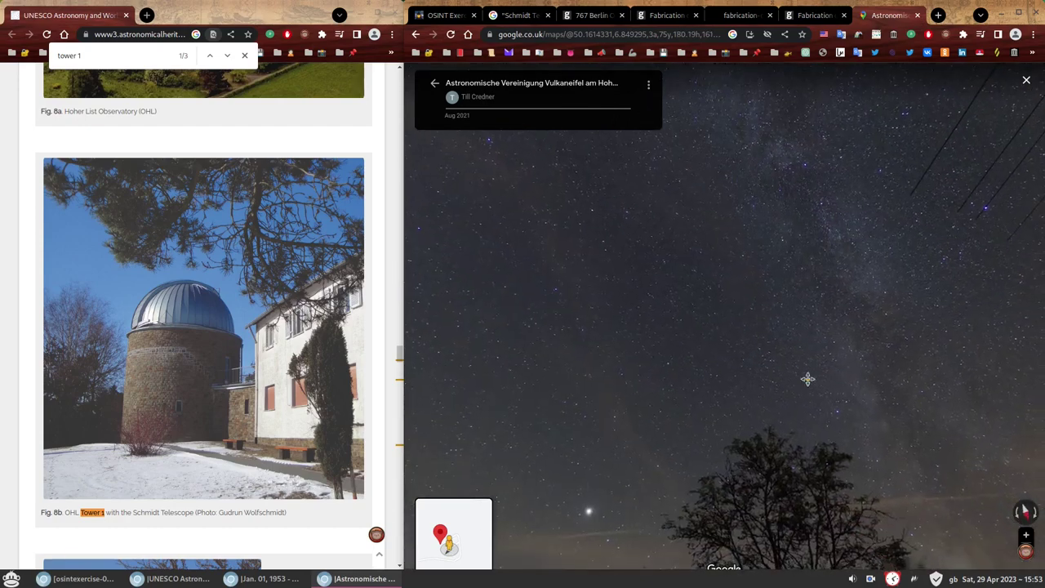
{"action": "left_click_drag", "start_coordinate": [786, 334], "coordinate": [590, 117]}
{"action": "left_click_drag", "start_coordinate": [811, 352], "coordinate": [530, 226]}
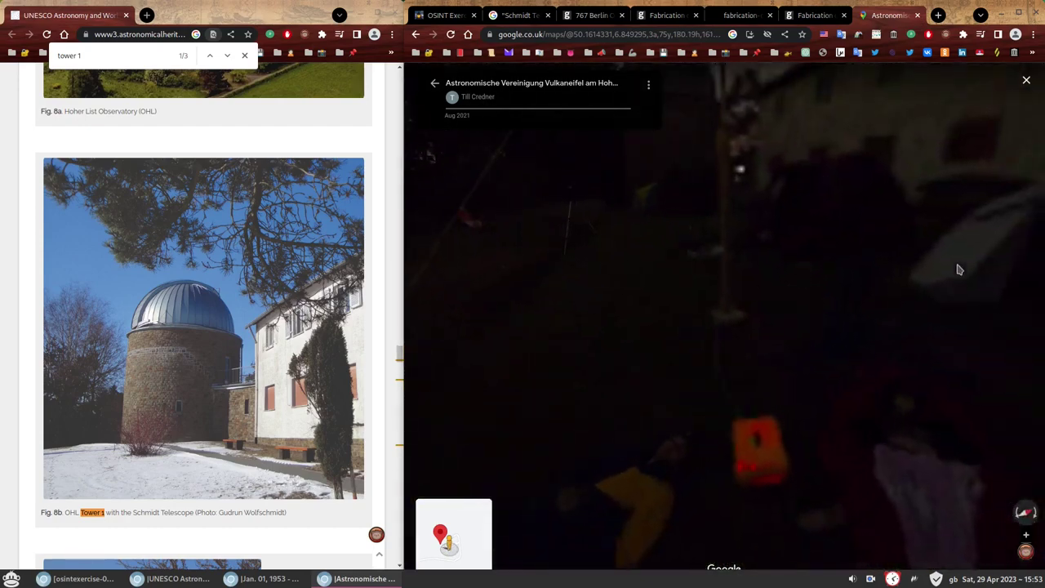
{"action": "left_click_drag", "start_coordinate": [955, 269], "coordinate": [949, 427]}
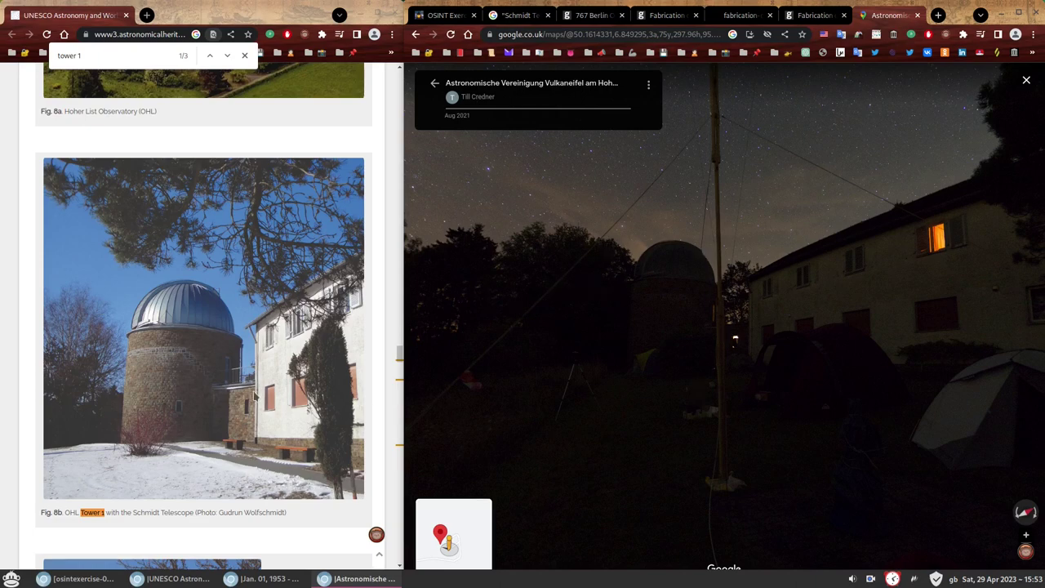
Step: Compare the tower and the neighbouring building in the photo sphere with Tower 1 in the Fig. 8b photo
{"action": "scroll", "coordinate": [674, 307], "scroll_direction": "up", "scroll_amount": 5}
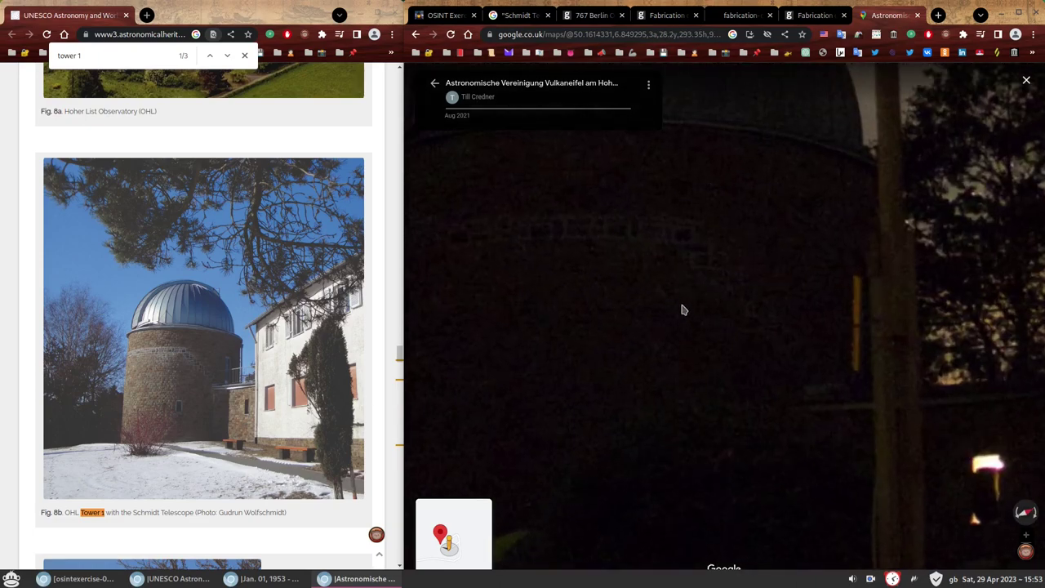
{"action": "scroll", "coordinate": [676, 303], "scroll_direction": "down", "scroll_amount": 3}
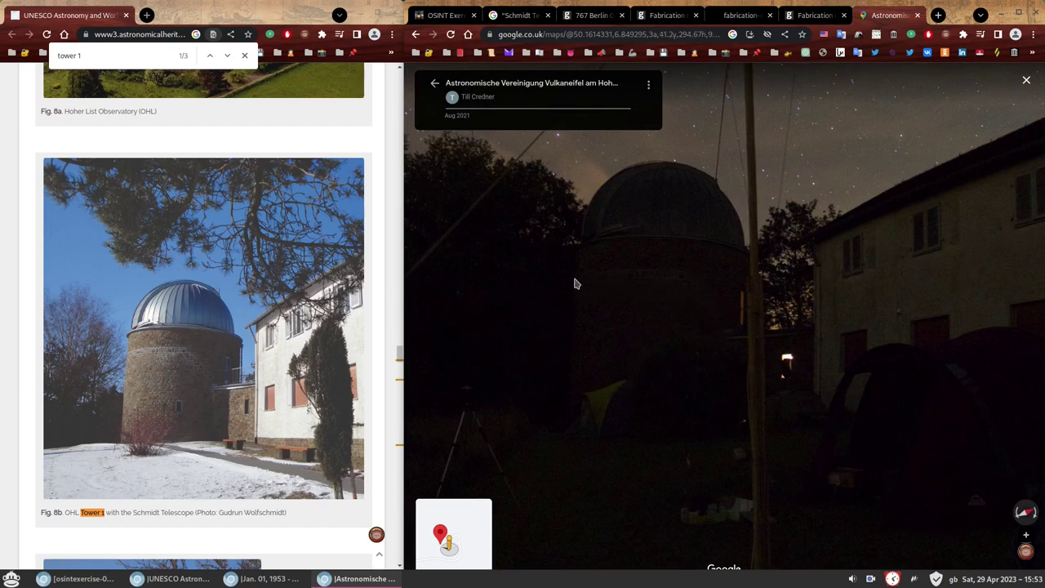
{"action": "left_click_drag", "start_coordinate": [898, 295], "coordinate": [683, 298]}
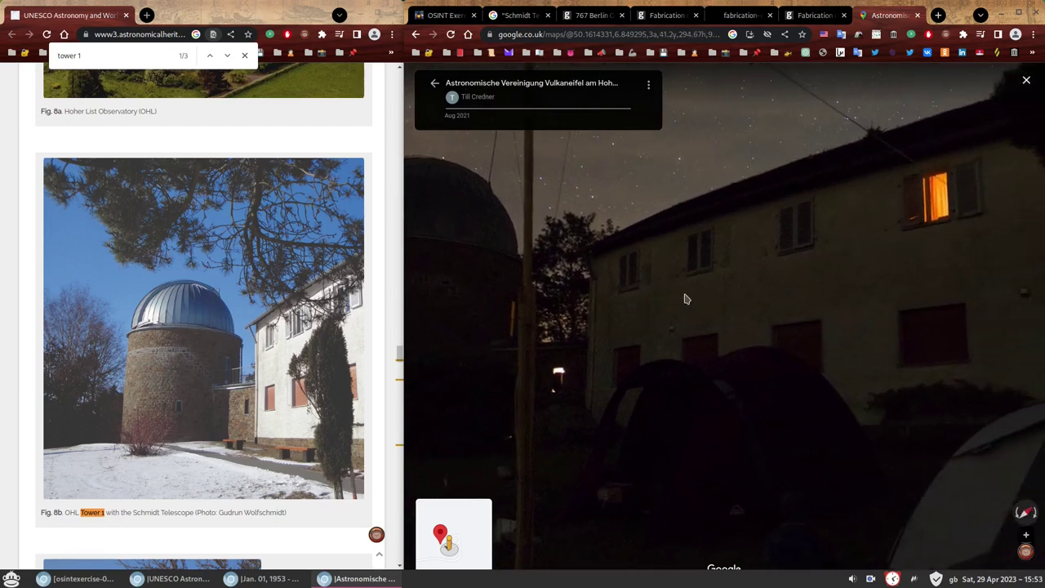
{"action": "scroll", "coordinate": [714, 293], "scroll_direction": "down", "scroll_amount": 2}
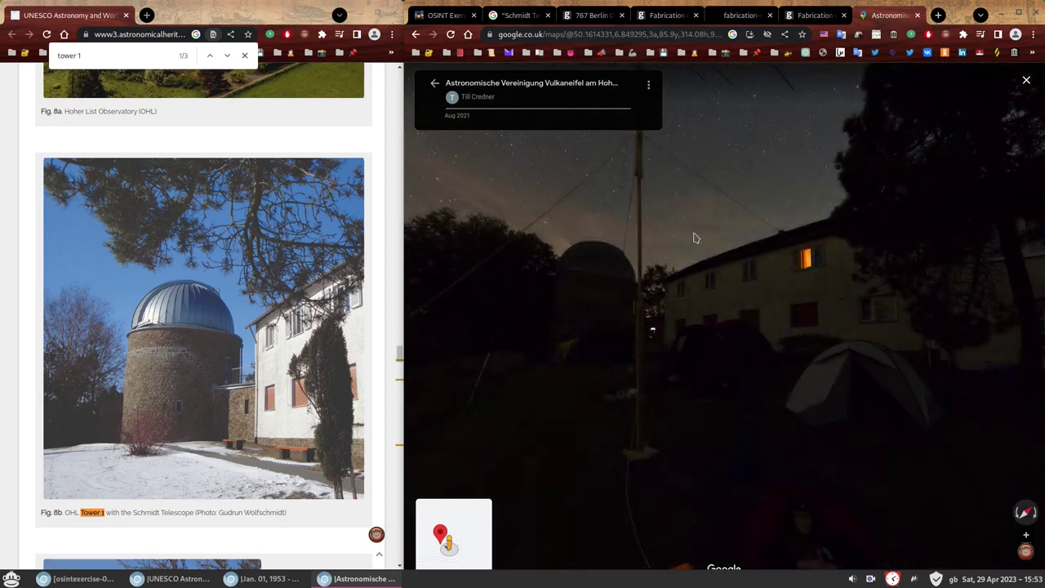
Step: Look around the night-time photo sphere and compare the long building, its surroundings and the domed tower with the Fig. 8b photo
{"action": "left_click", "coordinate": [835, 310]}
{"action": "left_click_drag", "start_coordinate": [870, 303], "coordinate": [576, 302]}
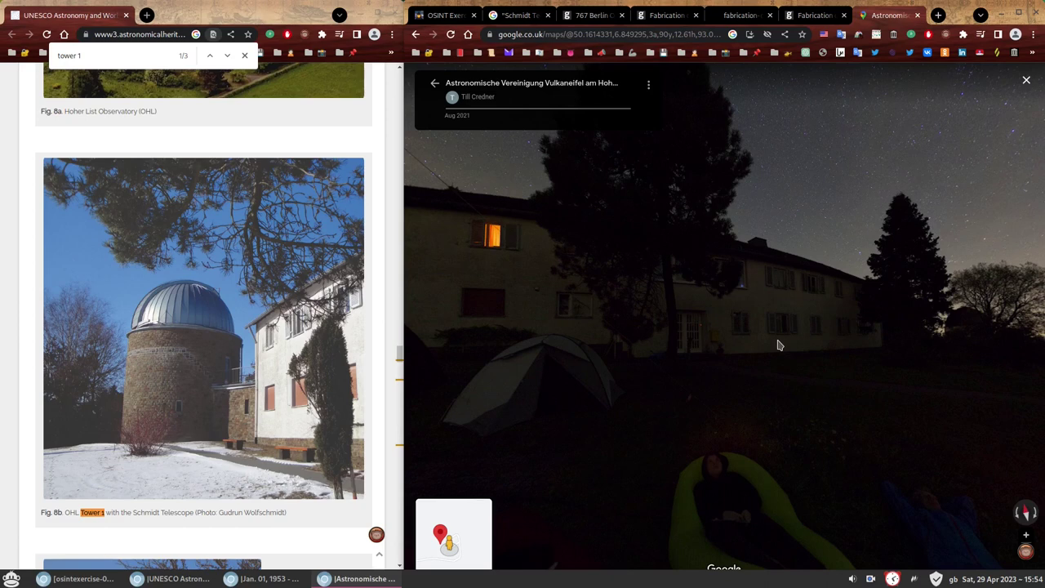
{"action": "left_click", "coordinate": [847, 387]}
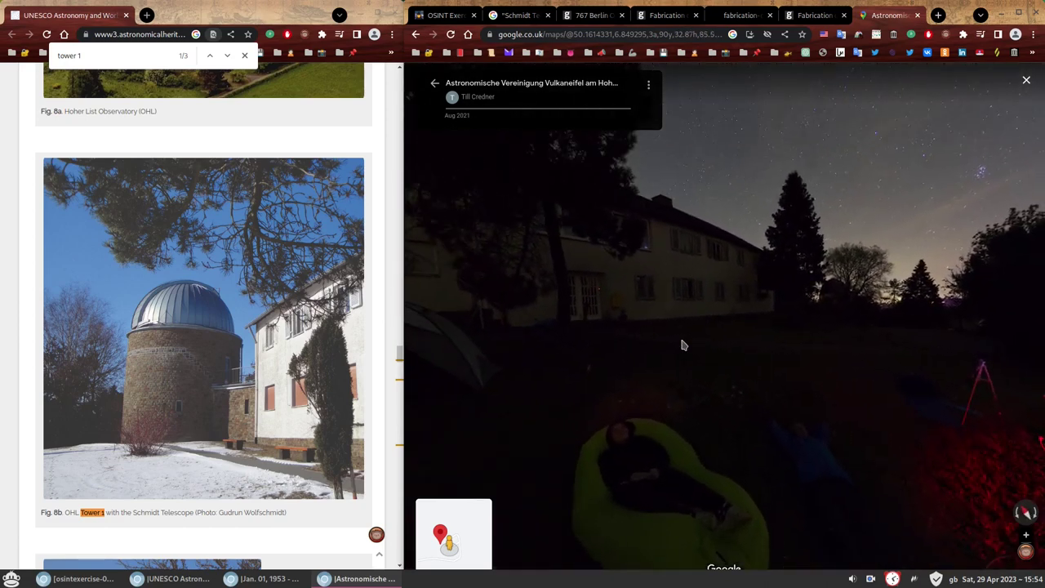
{"action": "left_click_drag", "start_coordinate": [976, 360], "coordinate": [472, 353]}
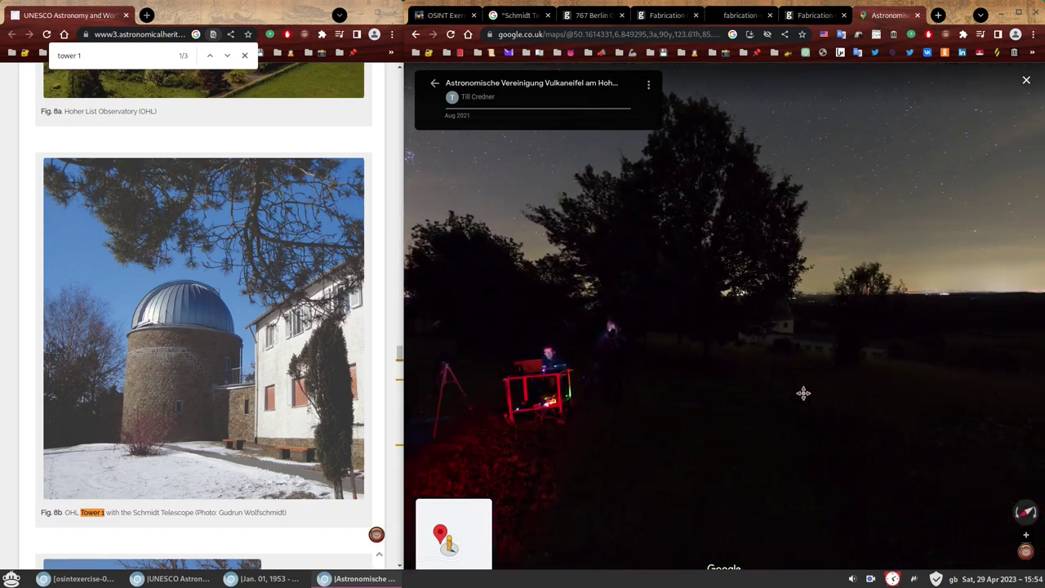
{"action": "left_click_drag", "start_coordinate": [778, 393], "coordinate": [700, 328]}
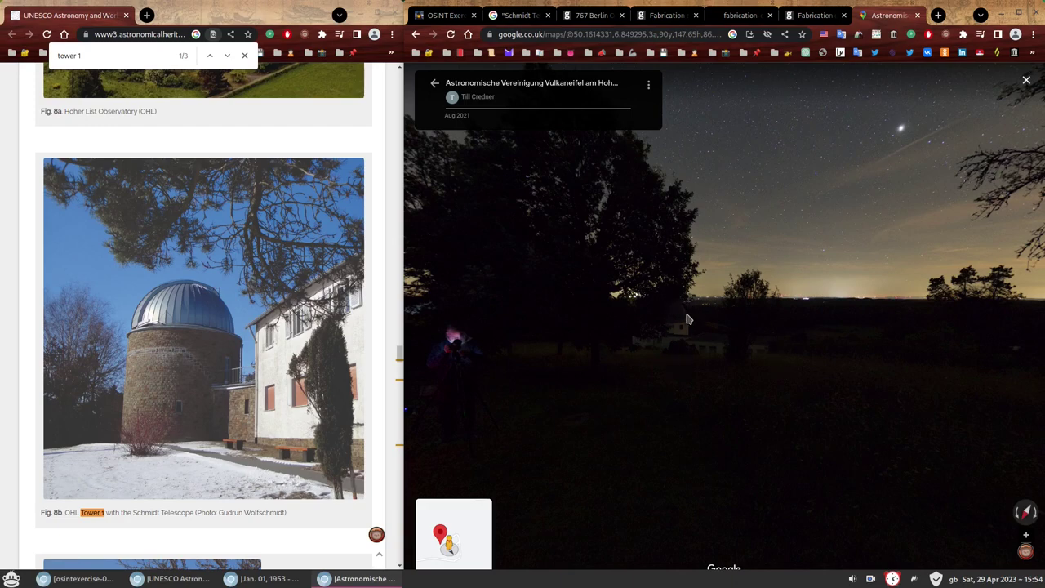
{"action": "left_click", "coordinate": [479, 333]}
{"action": "left_click_drag", "start_coordinate": [537, 334], "coordinate": [748, 401]}
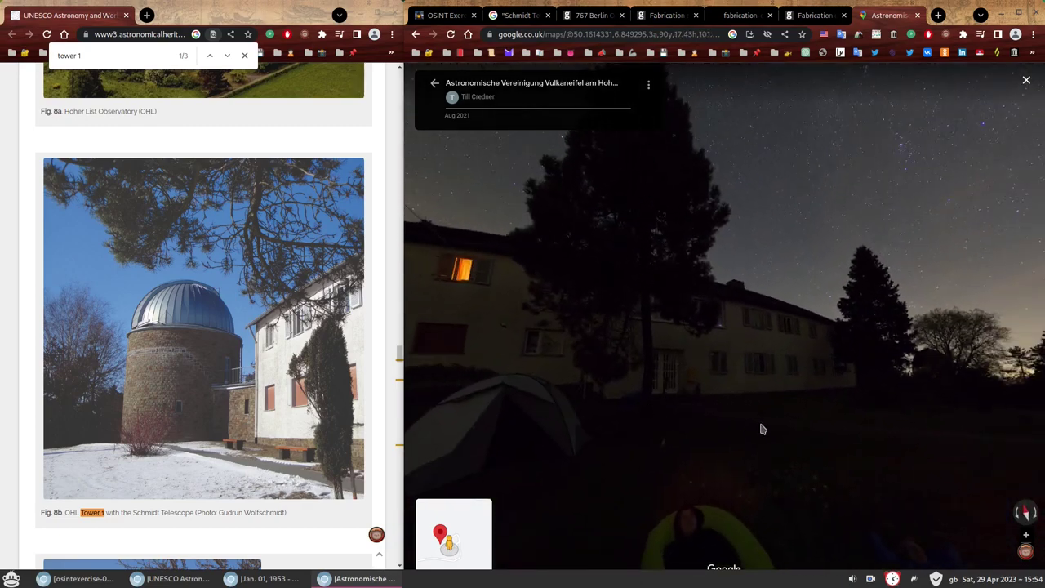
{"action": "left_click_drag", "start_coordinate": [535, 313], "coordinate": [907, 303]}
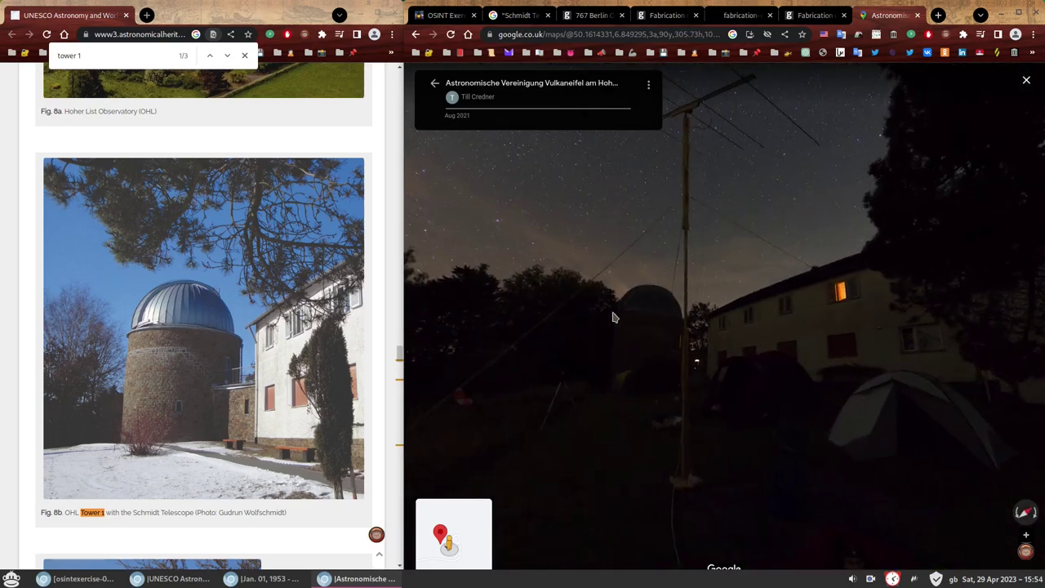
{"action": "left_click_drag", "start_coordinate": [903, 354], "coordinate": [558, 376]}
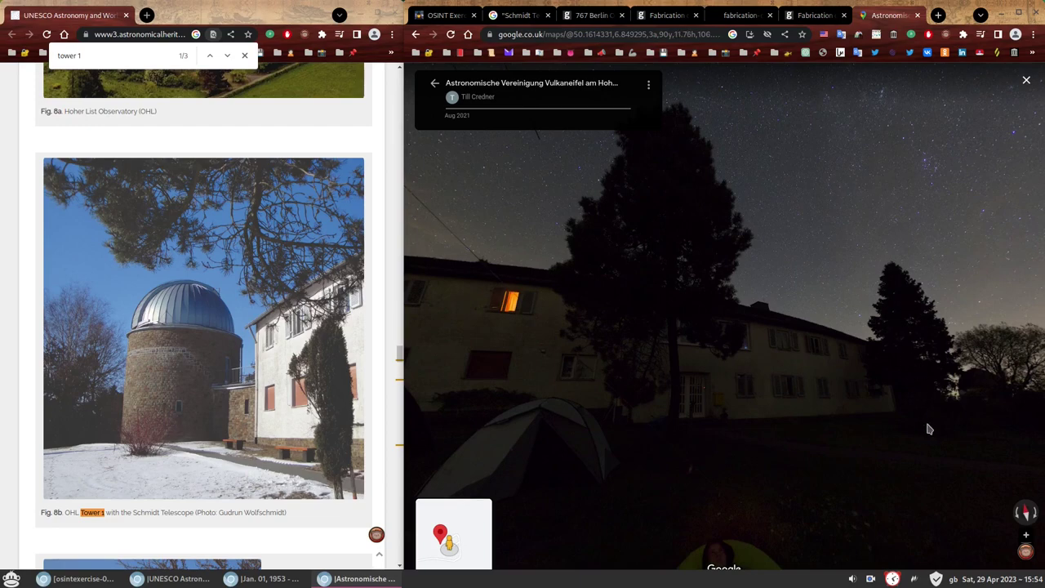
Step: Leave the photo sphere and examine the dome at the western end of the long curved building on the satellite map
{"action": "left_click", "coordinate": [434, 83]}
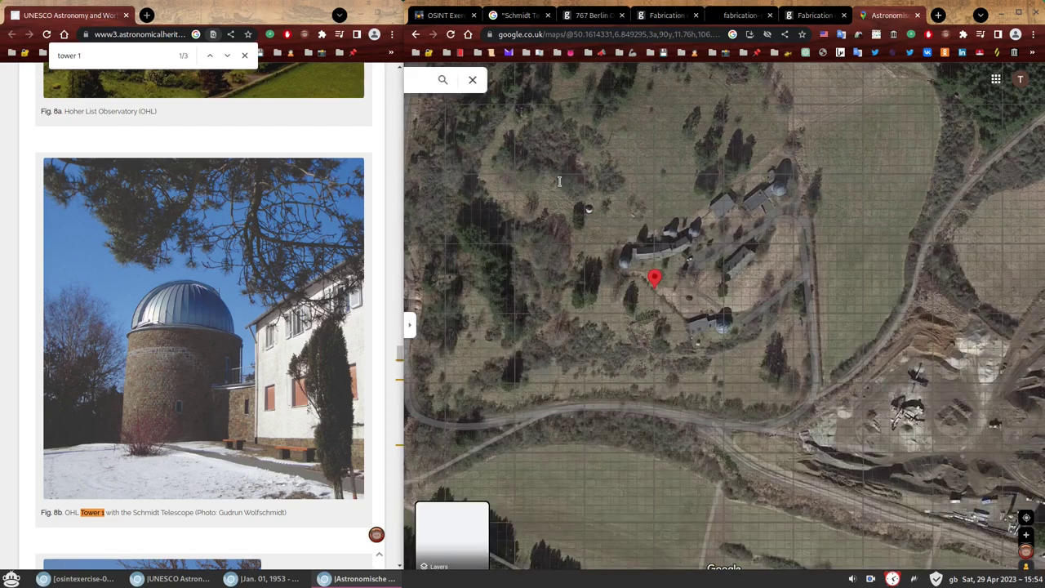
{"action": "scroll", "coordinate": [735, 259], "scroll_direction": "up", "scroll_amount": 3}
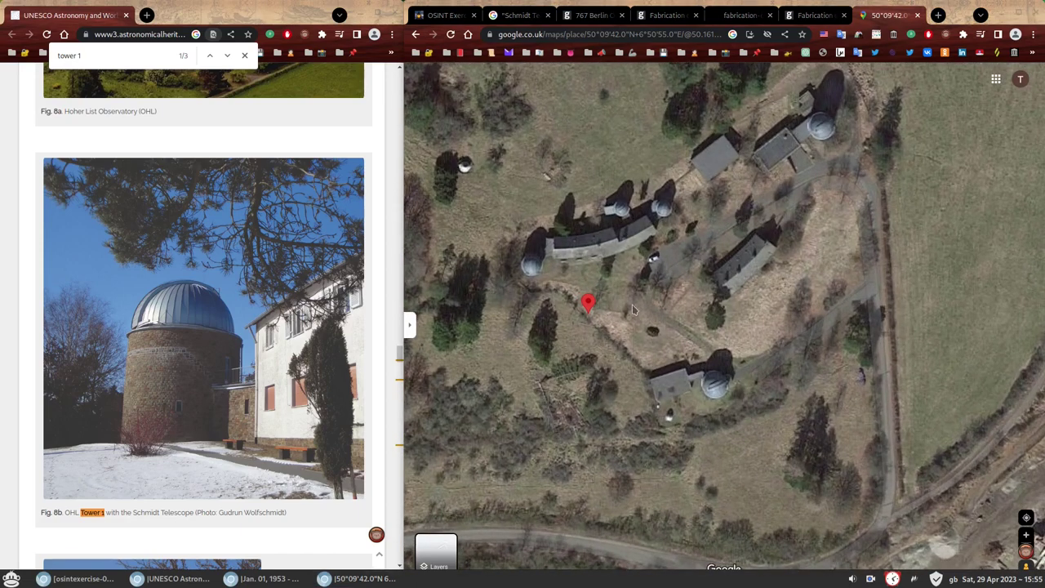
{"action": "scroll", "coordinate": [612, 287], "scroll_direction": "up", "scroll_amount": 3}
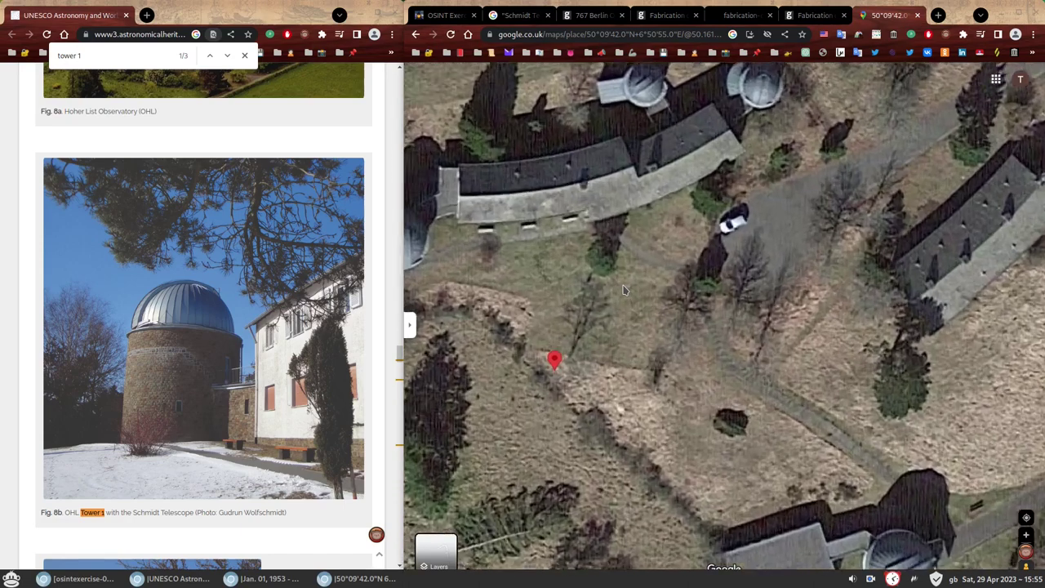
{"action": "scroll", "coordinate": [622, 289], "scroll_direction": "up", "scroll_amount": 1}
{"action": "left_click_drag", "start_coordinate": [689, 256], "coordinate": [784, 338]}
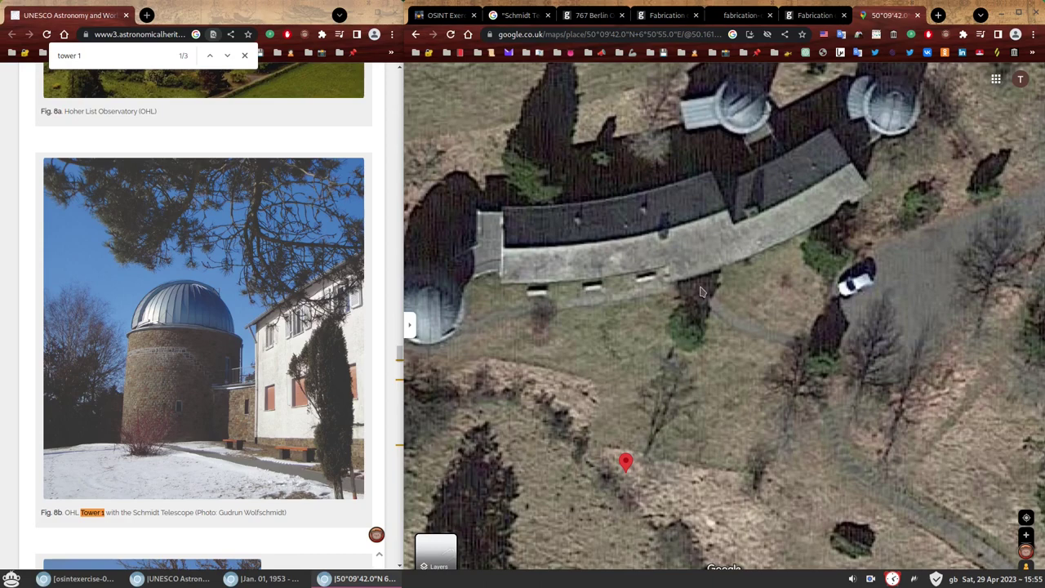
{"action": "left_click_drag", "start_coordinate": [618, 242], "coordinate": [741, 247]}
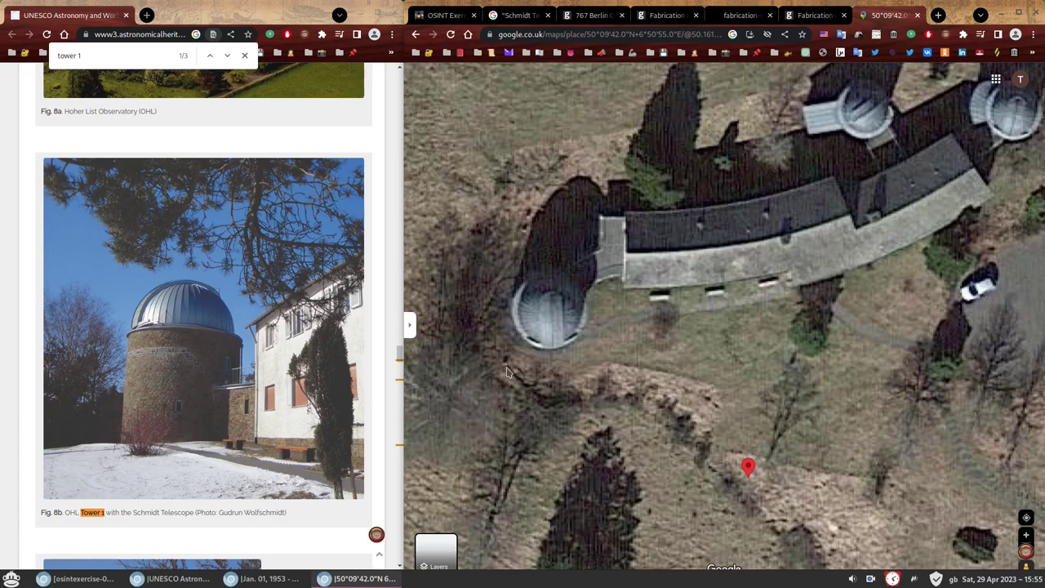
Step: Compare the observatory's other domes and buildings on the satellite map and look up the coordinates of the westernmost dome
{"action": "left_click_drag", "start_coordinate": [808, 276], "coordinate": [603, 302]}
{"action": "scroll", "coordinate": [693, 322], "scroll_direction": "down", "scroll_amount": 2}
{"action": "left_click_drag", "start_coordinate": [740, 332], "coordinate": [697, 240]}
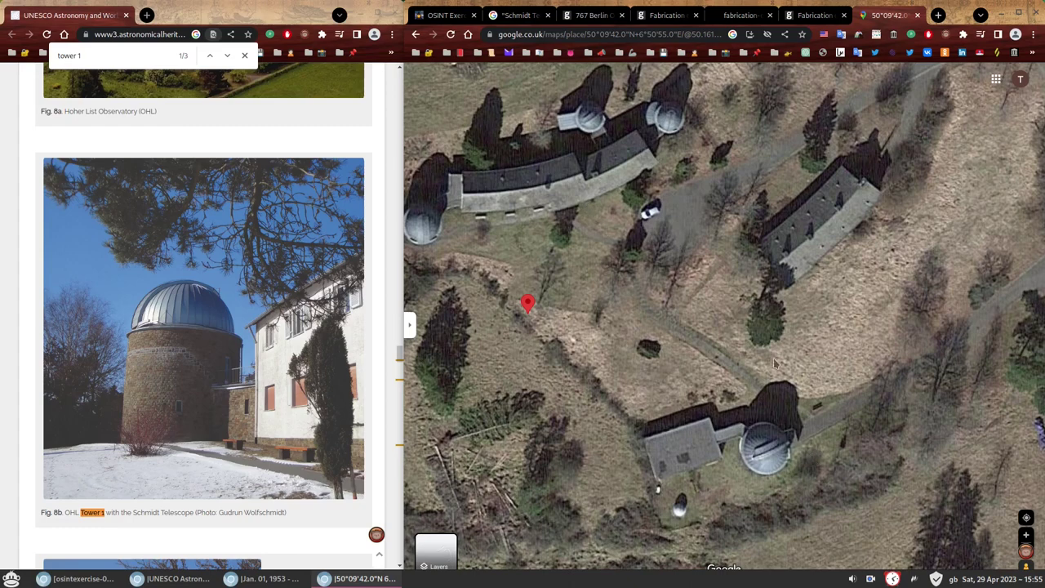
{"action": "left_click_drag", "start_coordinate": [581, 235], "coordinate": [698, 382]}
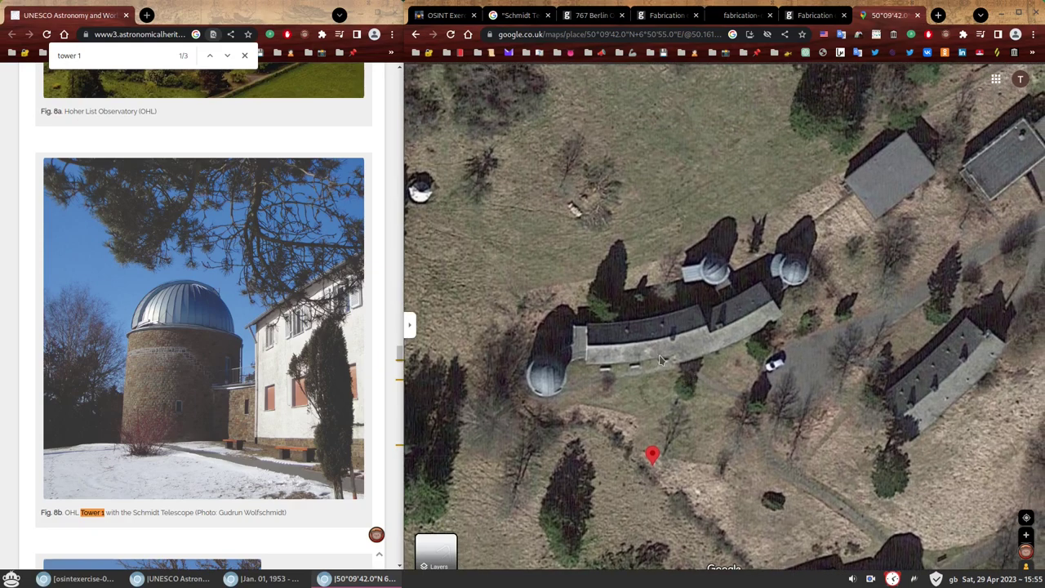
{"action": "right_click", "coordinate": [547, 377]}
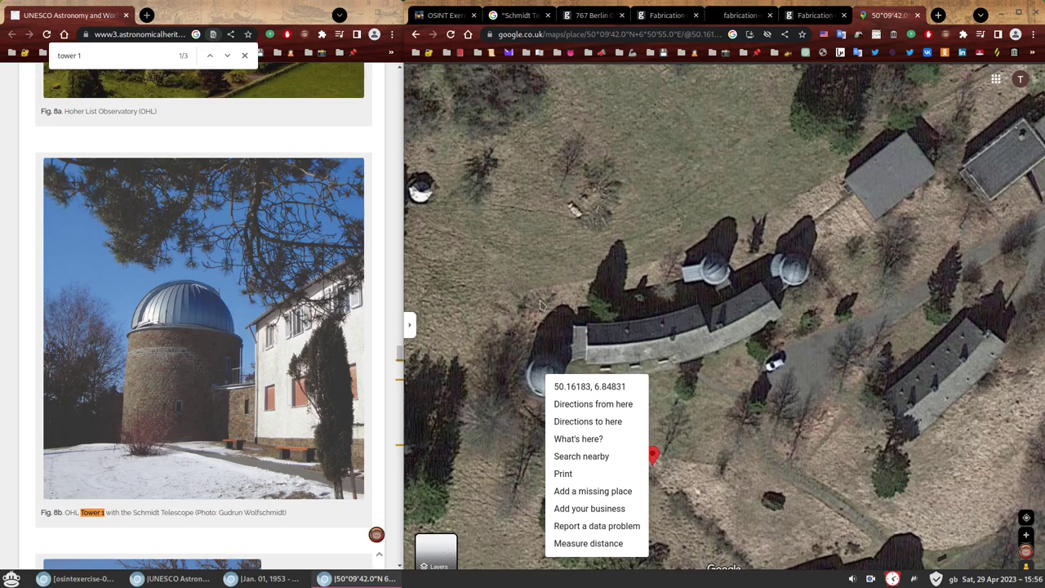
{"action": "left_click", "coordinate": [484, 369]}
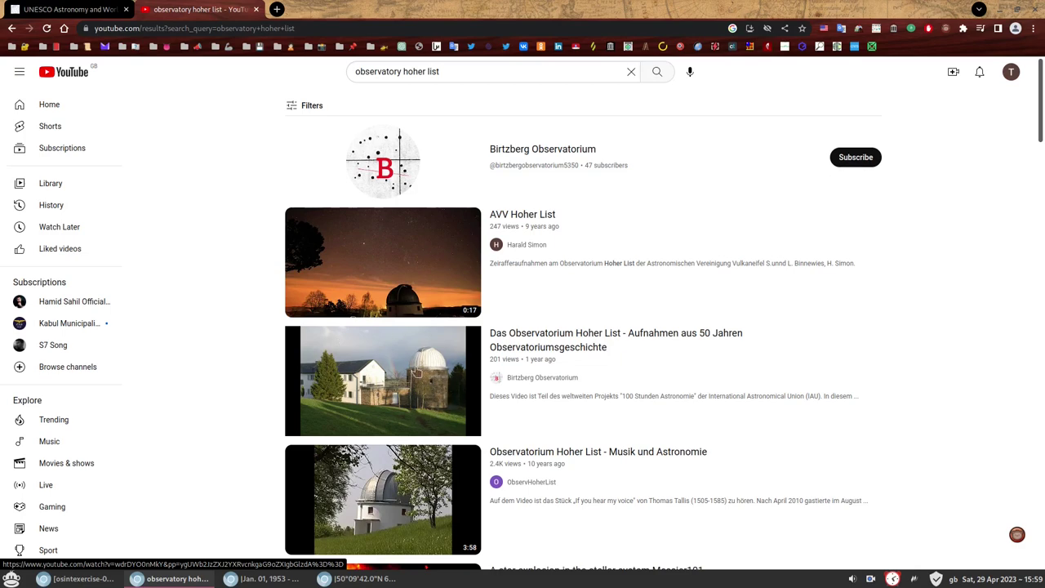
Step: Open the YouTube video "Das Observatorium Hoher List - Aufnahmen aus 50 Jahren Observatoriumsgeschichte" and examine the captioned exterior shot of the tower, pausing at 8:29
{"action": "left_click", "coordinate": [418, 398]}
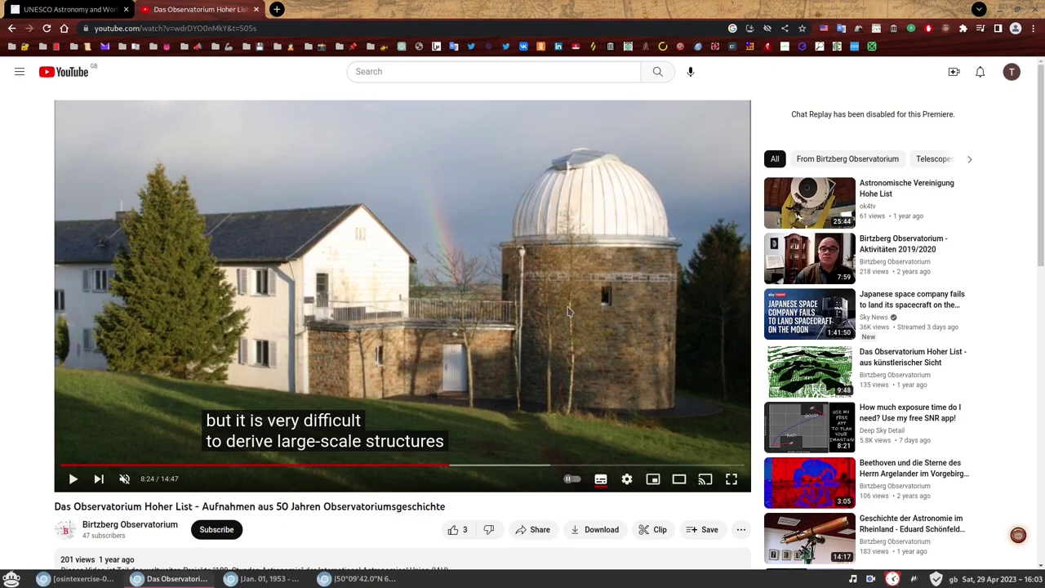
{"action": "left_click", "coordinate": [72, 478]}
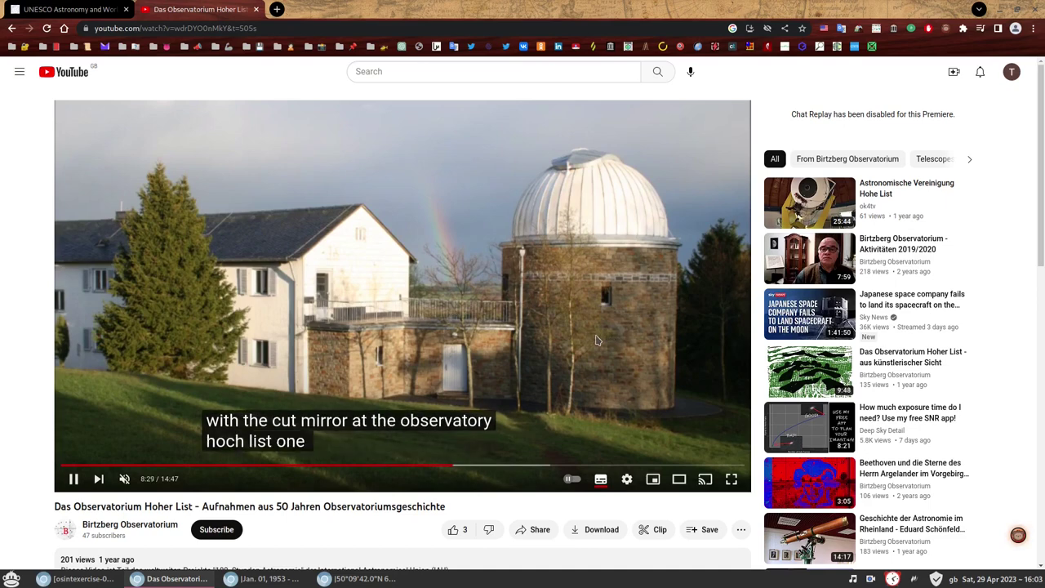
{"action": "left_click", "coordinate": [490, 368]}
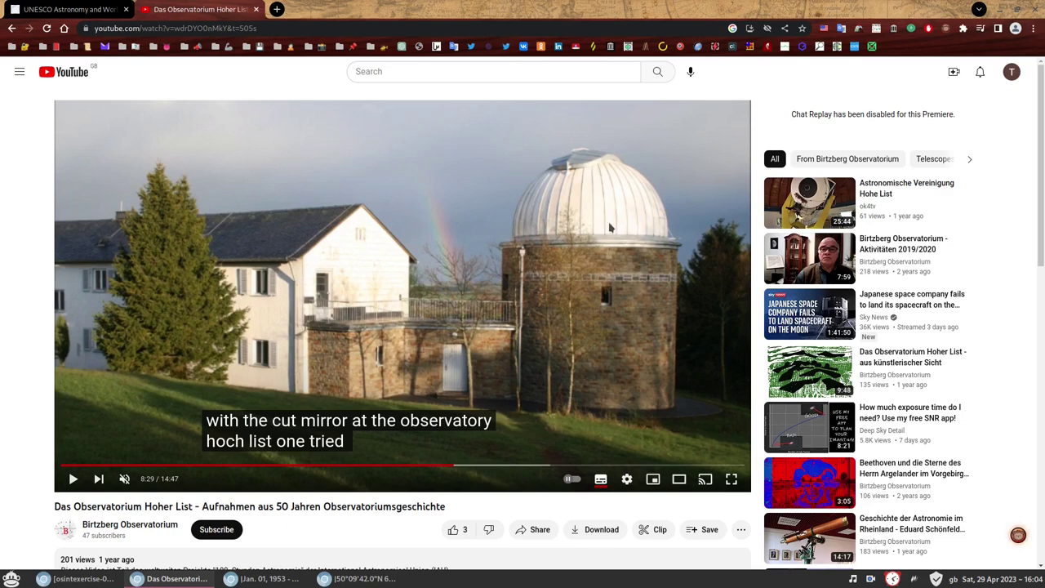
Step: Play the video on to the footage of the telescope inside the dome and pause at 8:48 to inspect it
{"action": "left_click", "coordinate": [576, 376]}
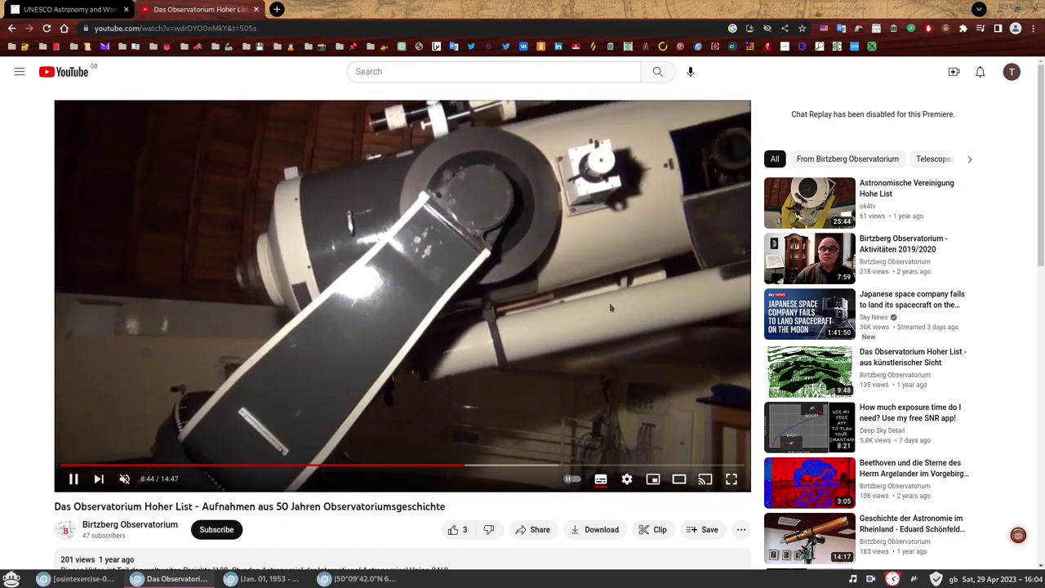
{"action": "left_click", "coordinate": [543, 245]}
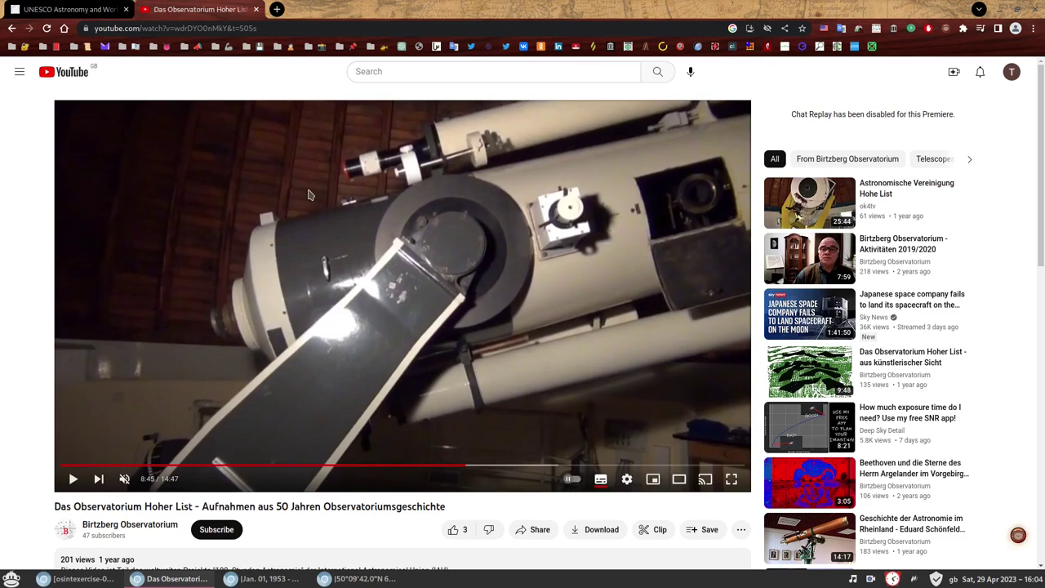
{"action": "left_click", "coordinate": [594, 240]}
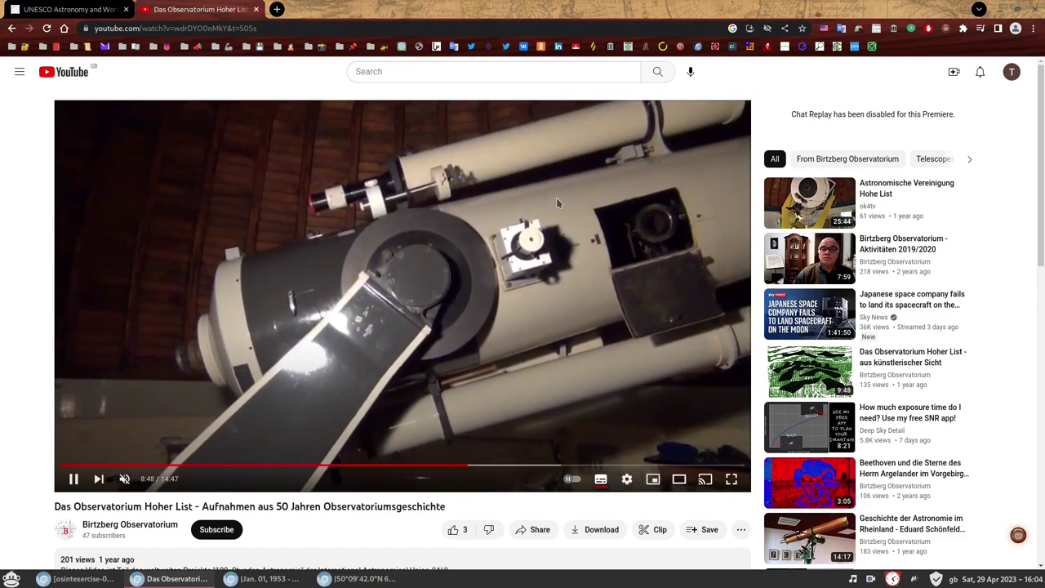
{"action": "left_click", "coordinate": [368, 295]}
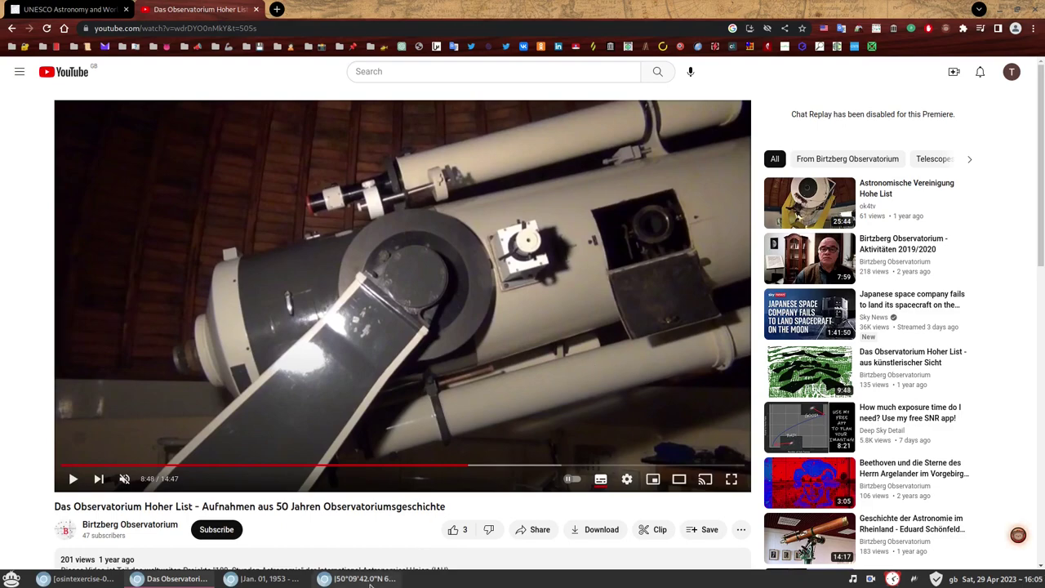
Step: Switch to Google Maps to look up the westernmost dome's coordinates again, and return to the OSINT Exercise #015 briefing in a maximized window
{"action": "left_click", "coordinate": [368, 579]}
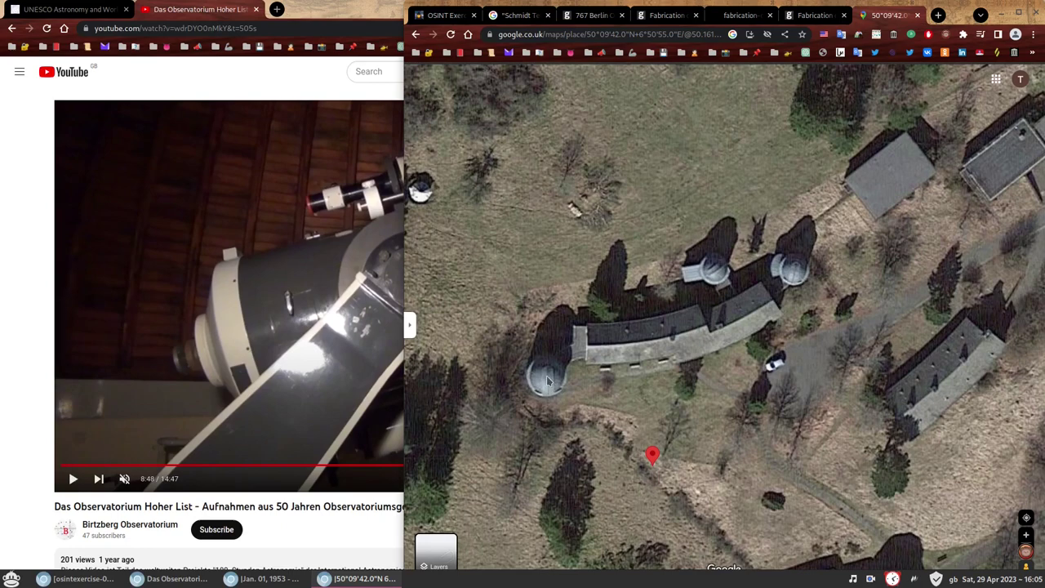
{"action": "right_click", "coordinate": [547, 381]}
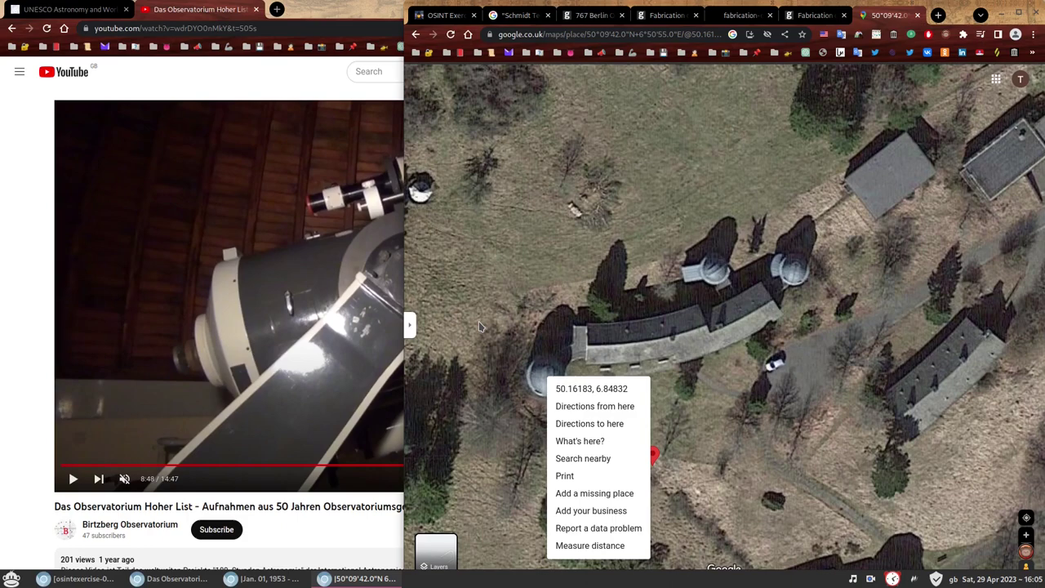
{"action": "left_click", "coordinate": [439, 17]}
{"action": "double_click", "coordinate": [952, 17]}
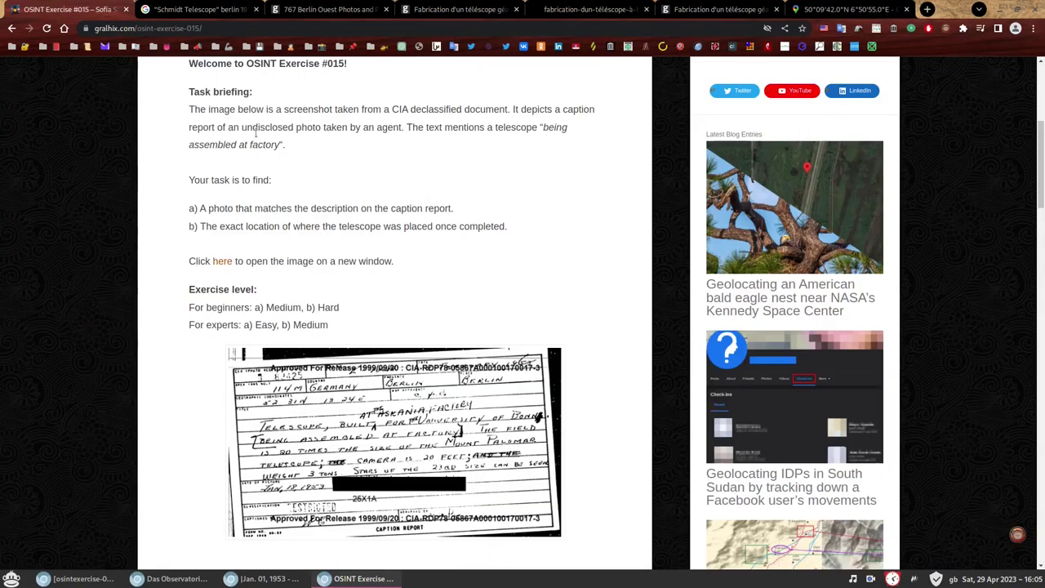